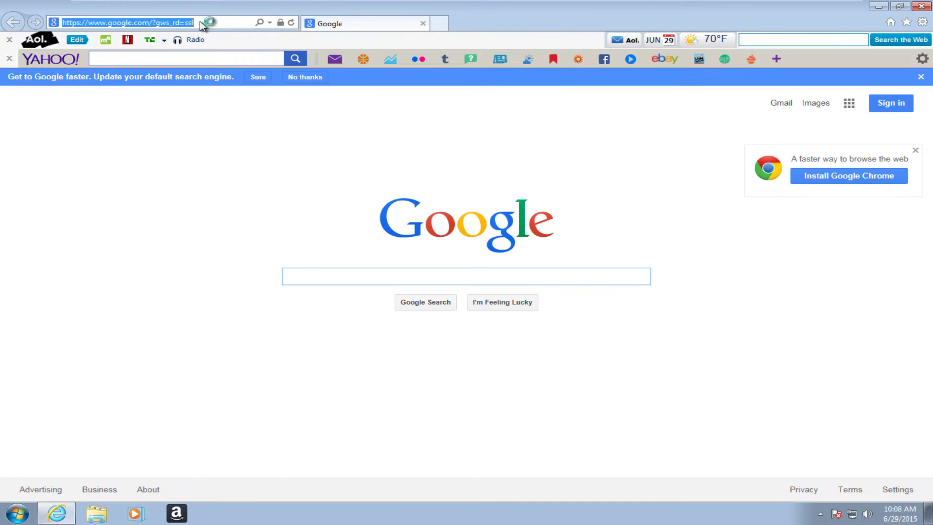
Load the toolslib.net AdwCleaner v4.207 page and scroll through its description and details.
type("https://toolslib.net/downloads/viewdownload/1-adwcleaner/")
key("Return")
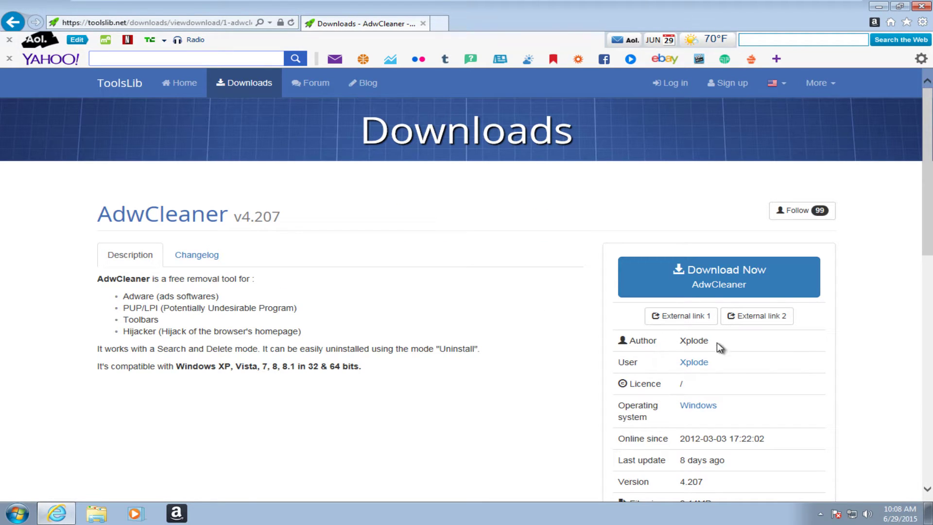
scroll(69, 216, "down", 1)
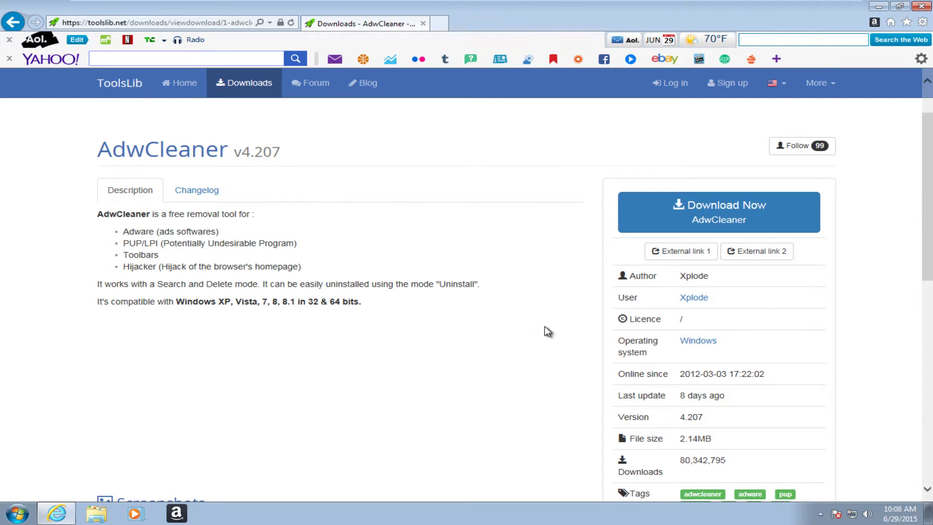
scroll(552, 325, "down", 1)
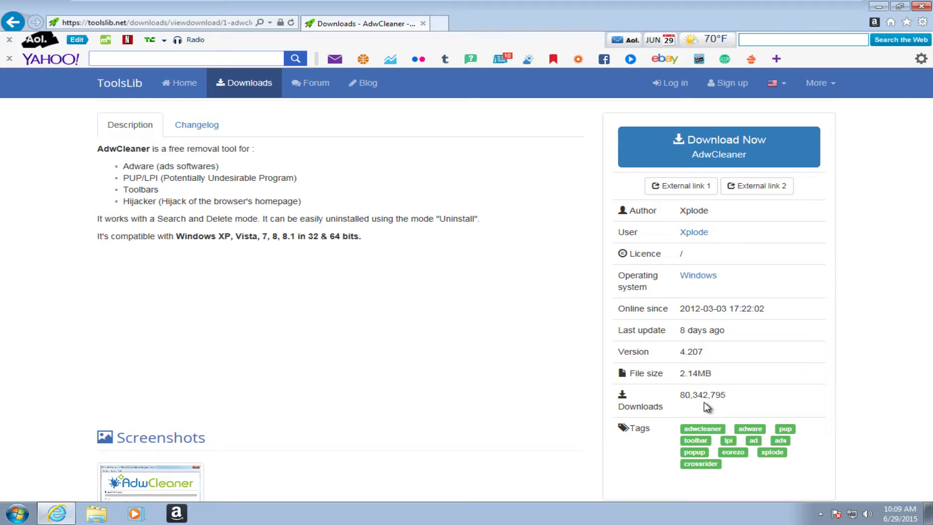
scroll(452, 320, "up", 2)
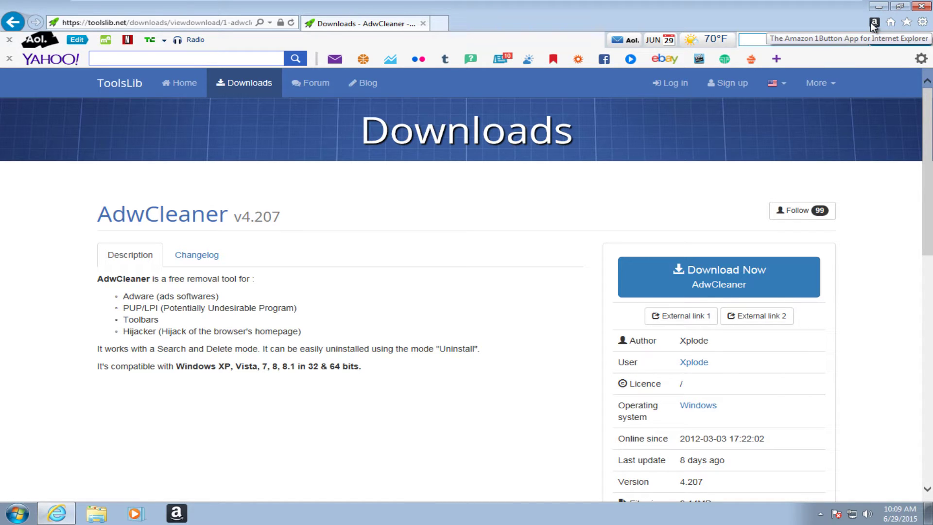
left_click(922, 21)
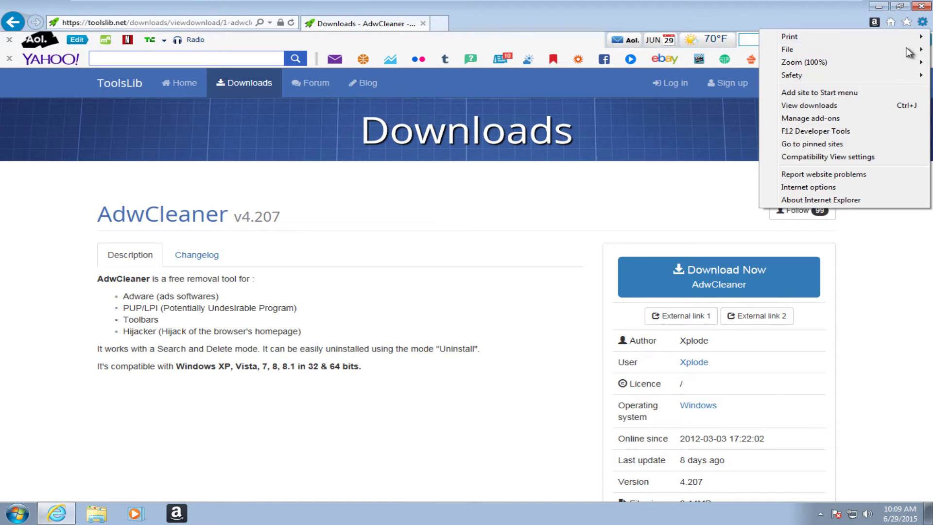
left_click(811, 190)
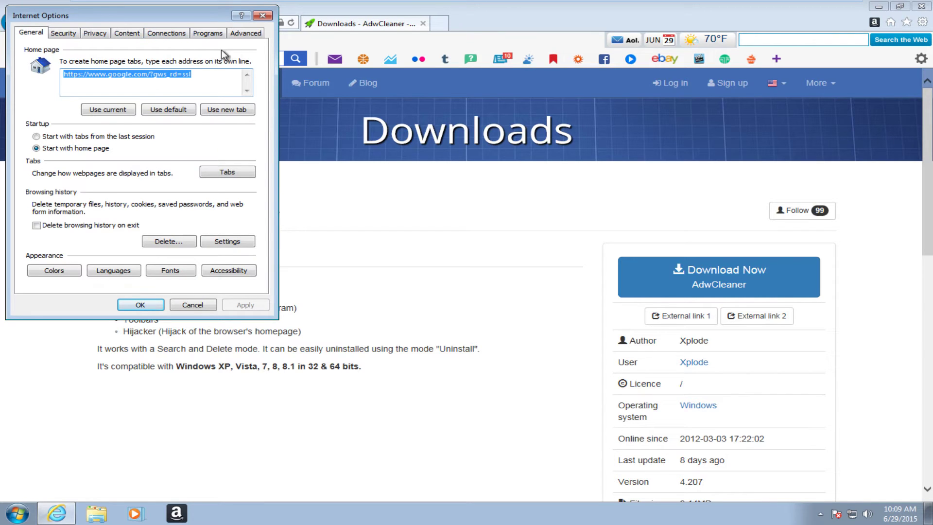
left_click(66, 35)
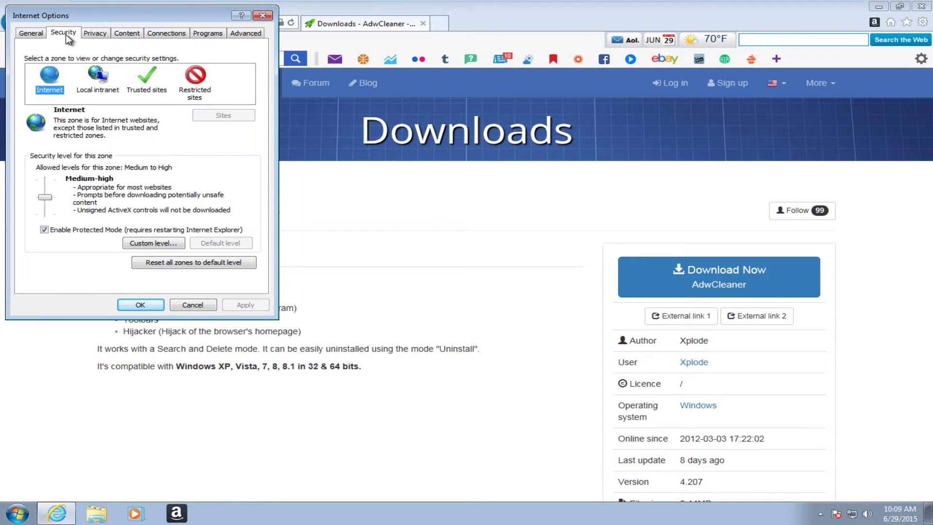
left_click(127, 33)
left_click(94, 33)
left_click(213, 34)
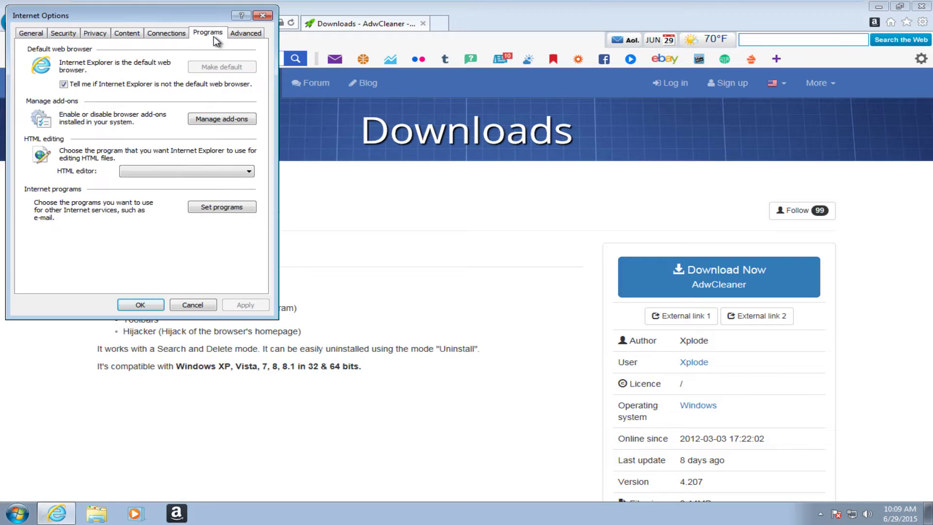
left_click(219, 119)
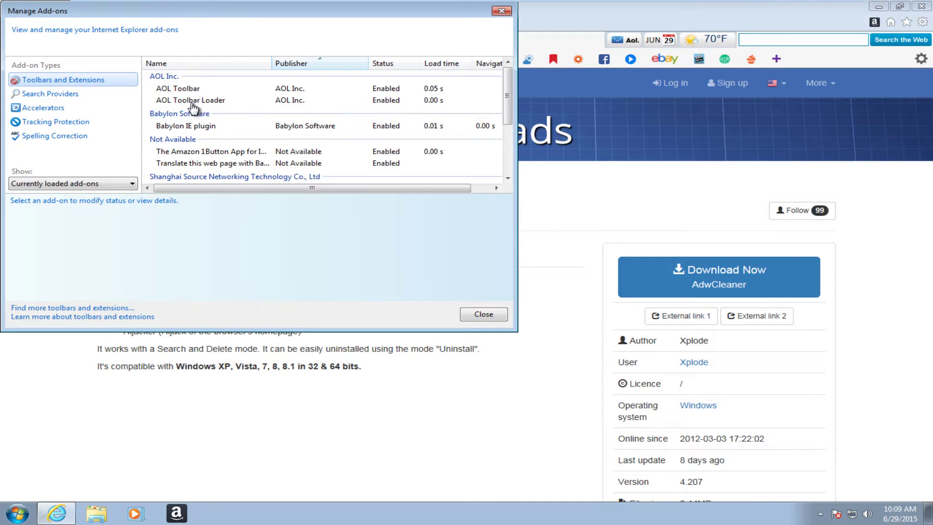
left_click(183, 127)
scroll(182, 127, "down", 1)
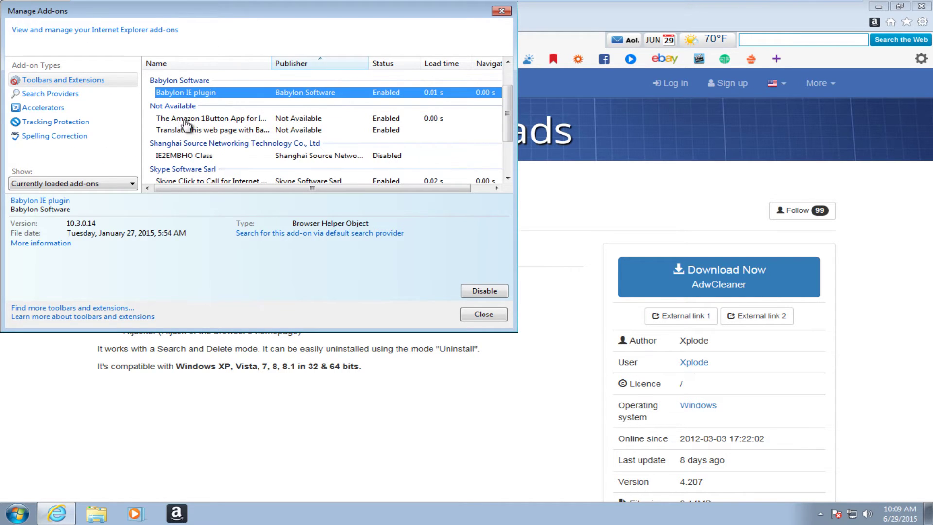
left_click(186, 123)
scroll(191, 133, "down", 1)
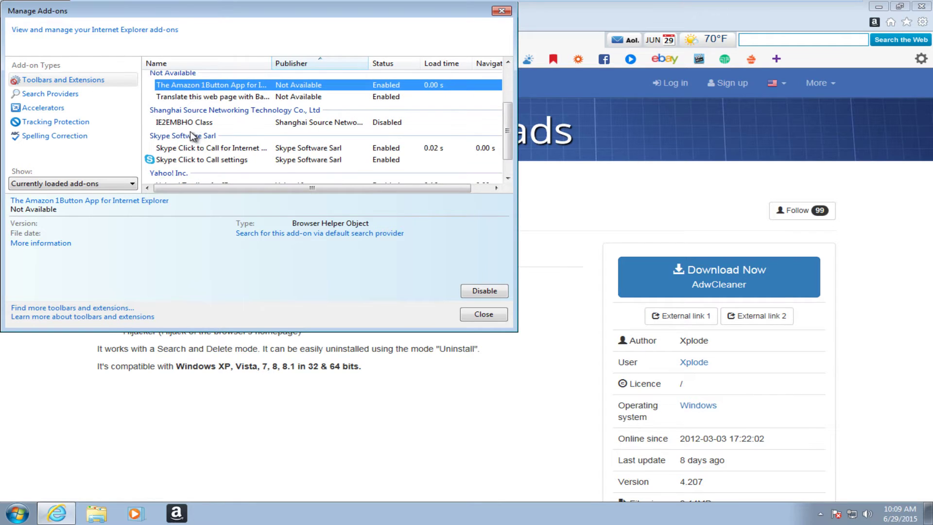
left_click(182, 148)
scroll(175, 137, "down", 1)
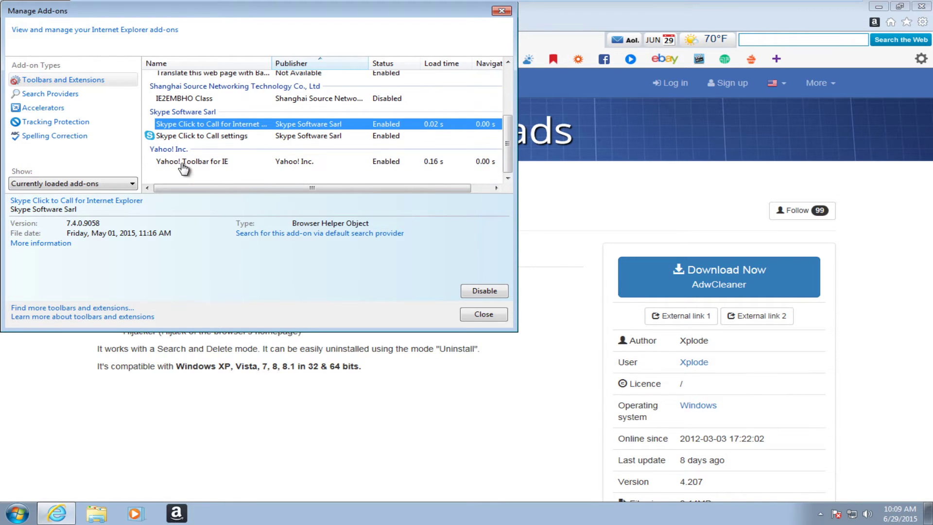
left_click(186, 162)
left_click(501, 10)
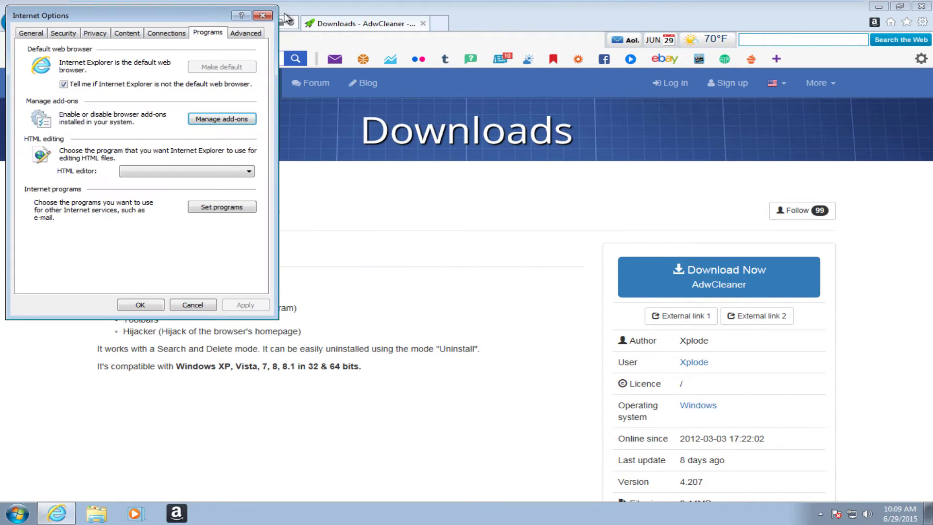
Close the Internet options window, returning to the AdwCleaner download page.
left_click(262, 17)
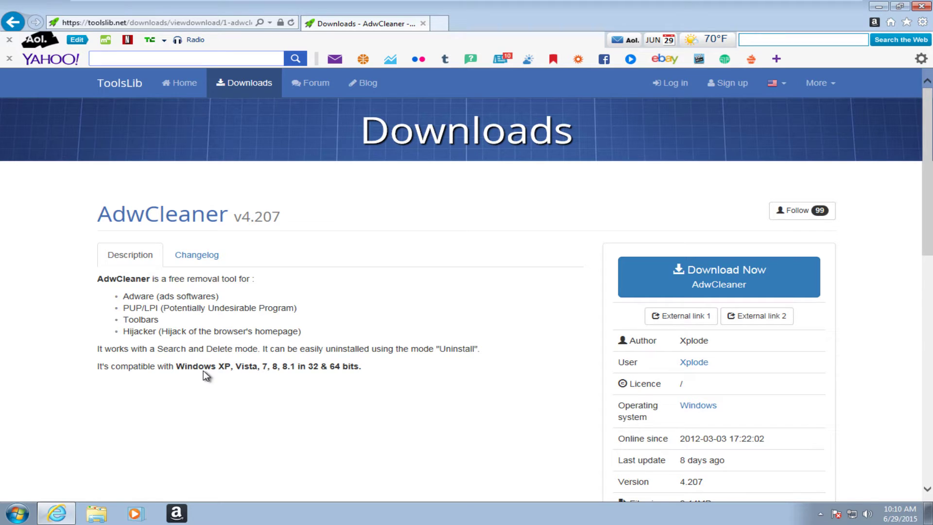
Download adwcleaner_4.207.exe and run it, approving the security warning and User Account Control.
left_click(684, 282)
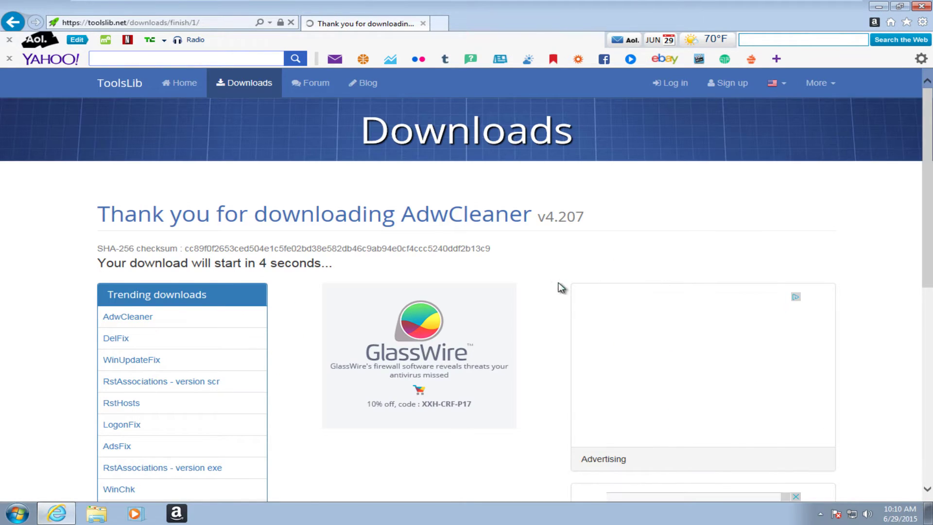
scroll(558, 287, "down", 1)
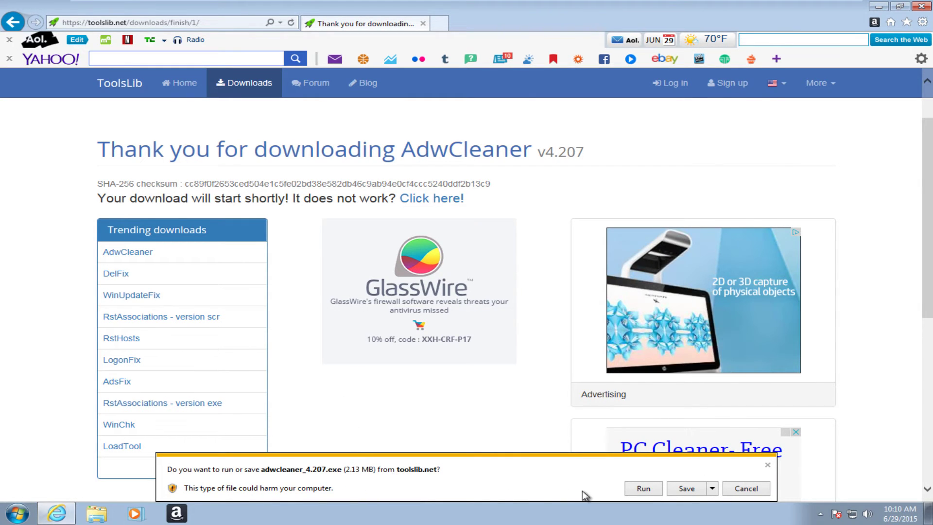
left_click(640, 490)
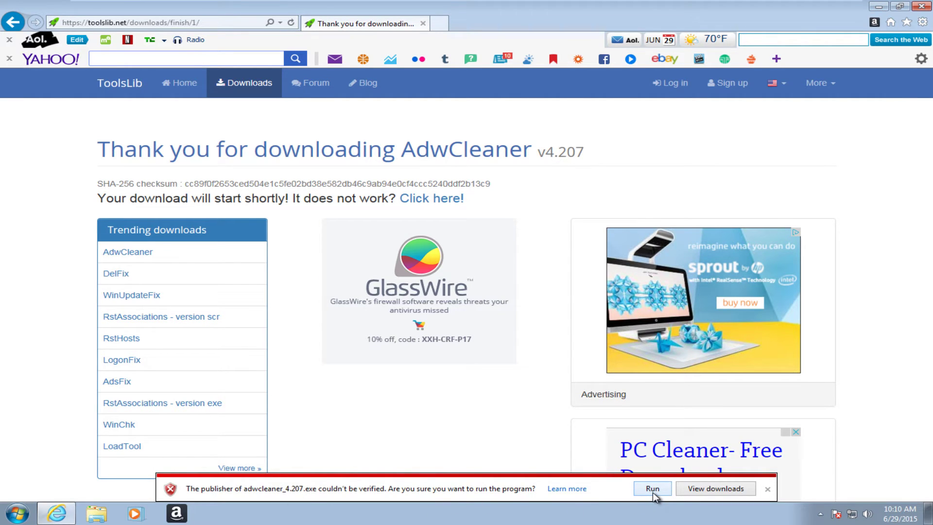
left_click(653, 489)
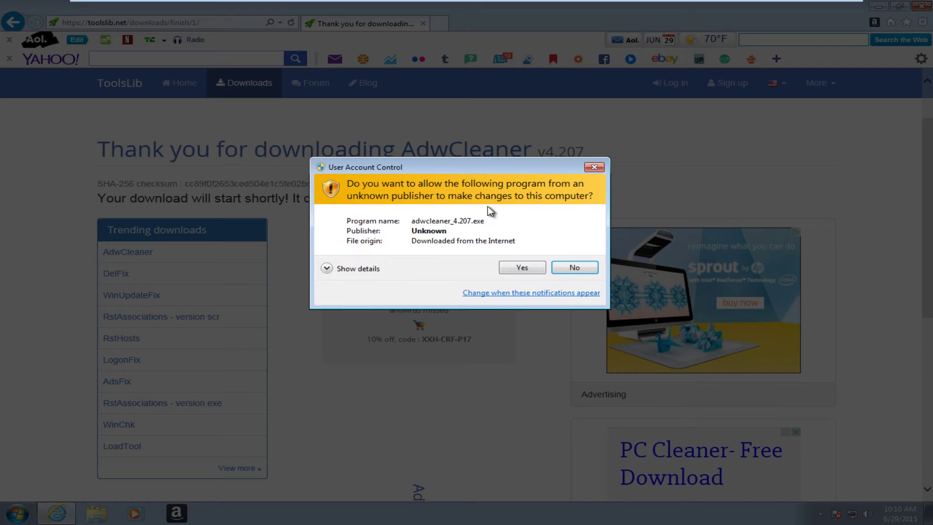
left_click(514, 271)
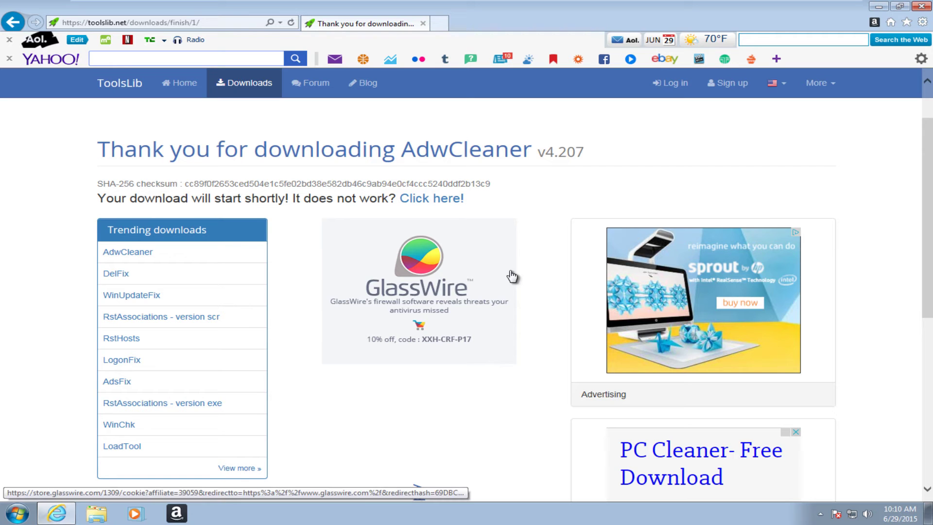
Close Internet Explorer, raise the AdwCleaner window slightly and run a Scan.
left_click(879, 7)
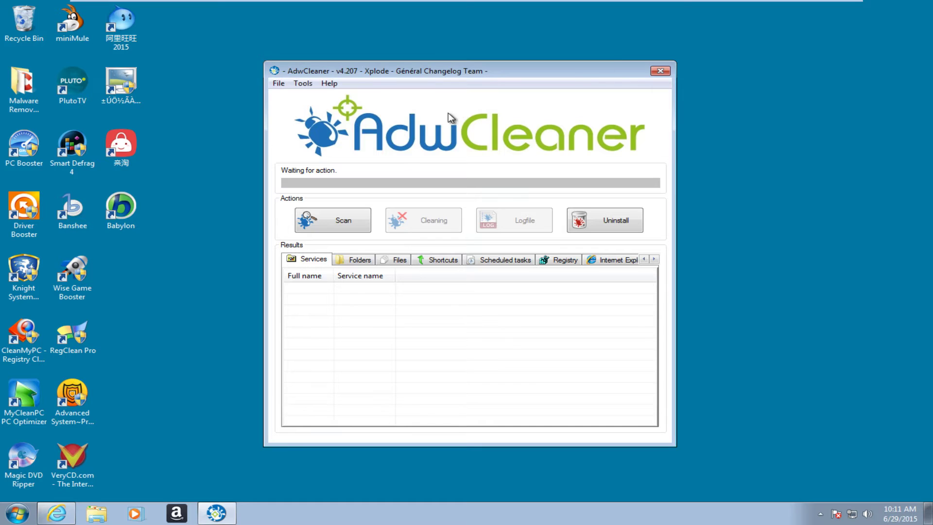
right_click(56, 513)
left_click(87, 489)
left_click_drag(428, 72, 428, 57)
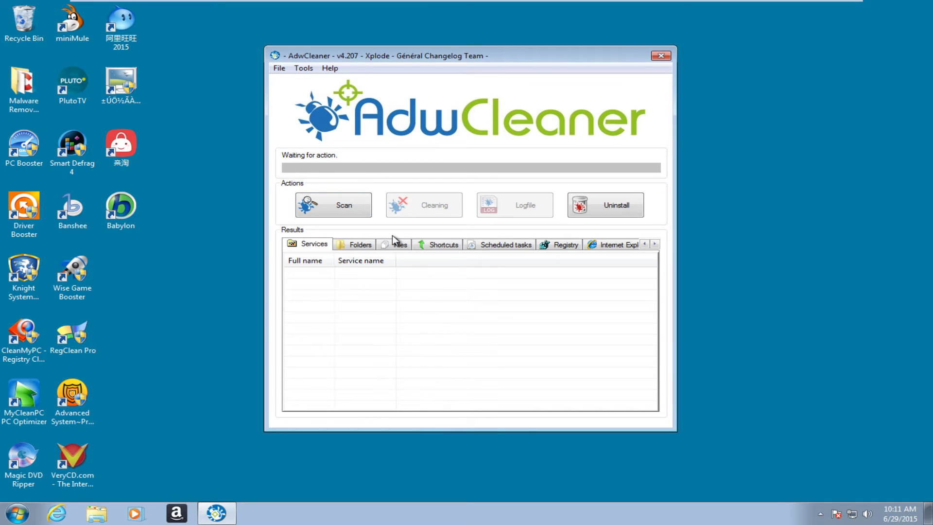
left_click(347, 204)
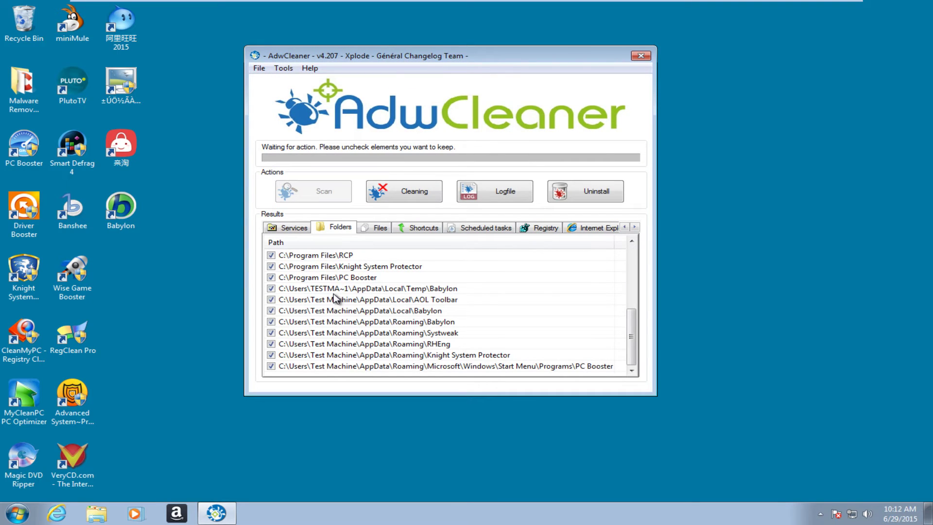
Widen the Services name column to read Yahoo! Updater, then inspect PC Booster, Babylon, AOL Toolbar and Systweak folders.
left_click(290, 227)
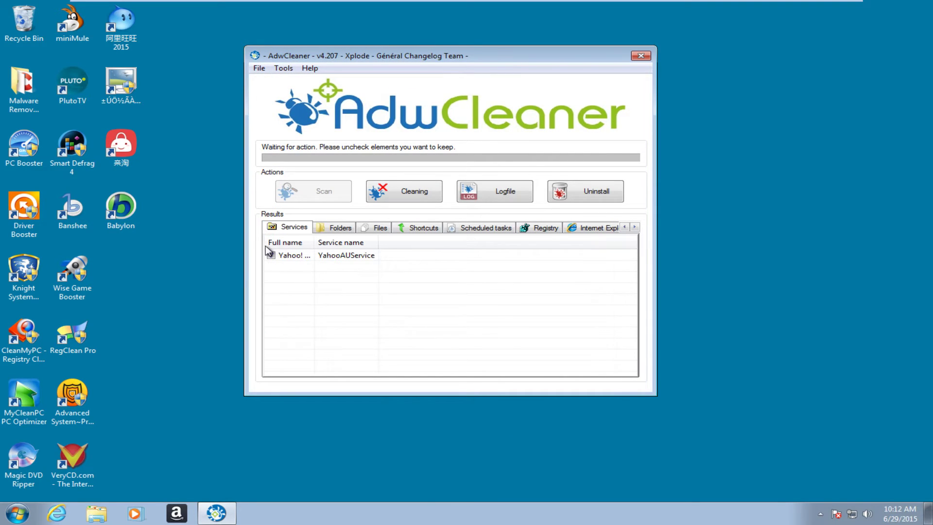
left_click_drag(314, 242, 361, 242)
left_click(330, 227)
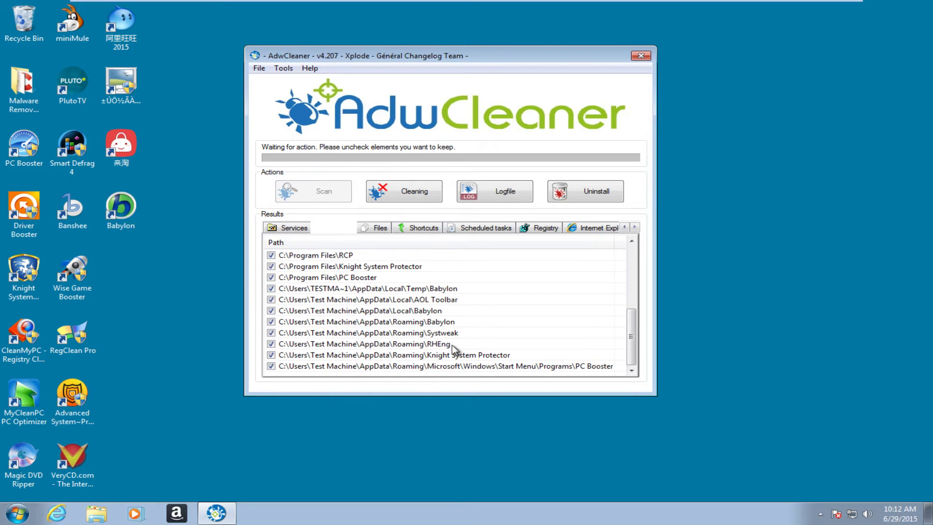
left_click(326, 278)
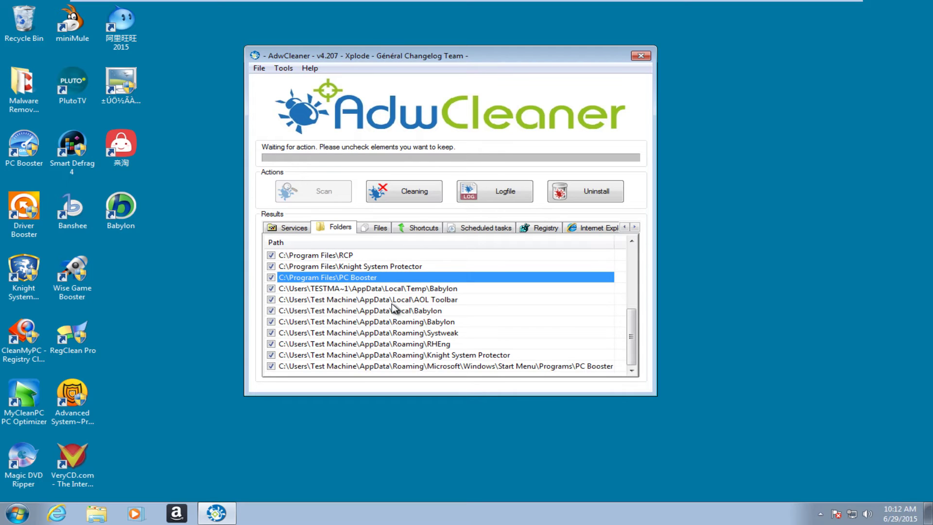
left_click(367, 291)
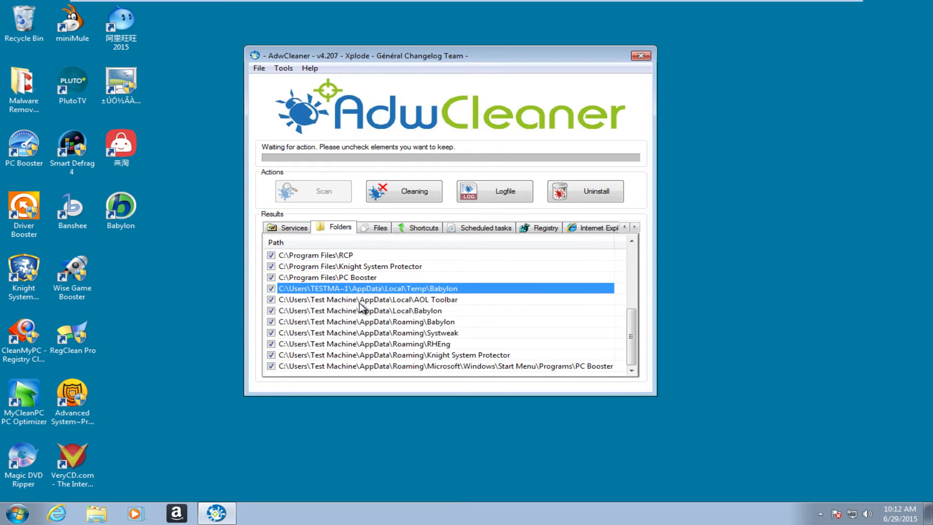
left_click(359, 301)
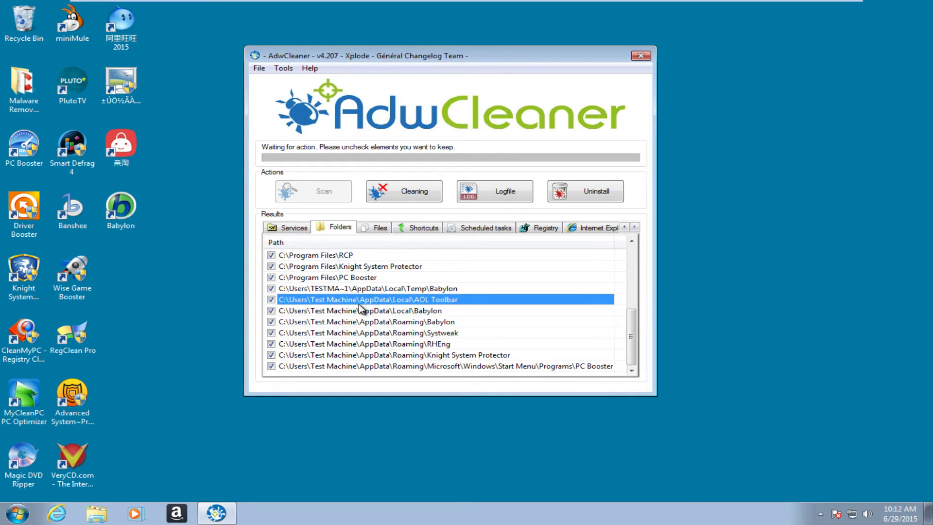
left_click(383, 335)
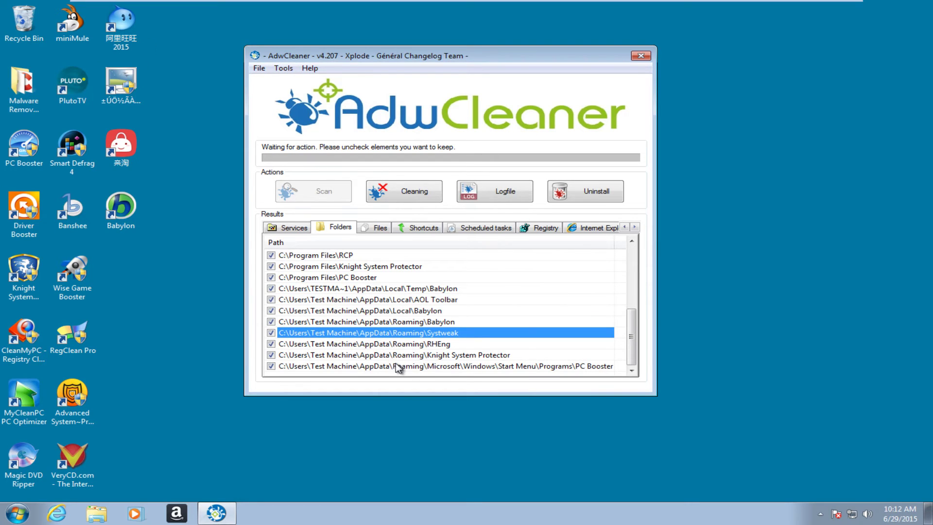
scroll(335, 283, "up", 1)
scroll(334, 283, "up", 3)
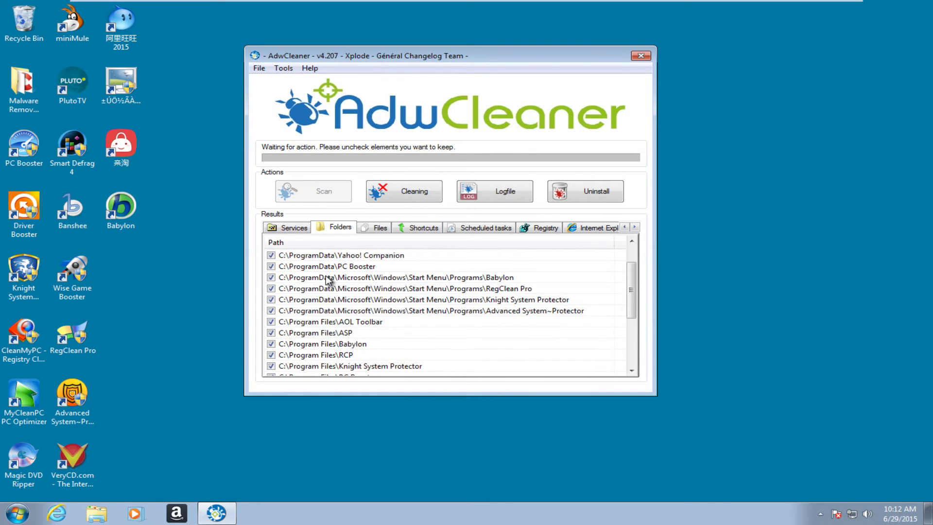
scroll(385, 257, "down", 3)
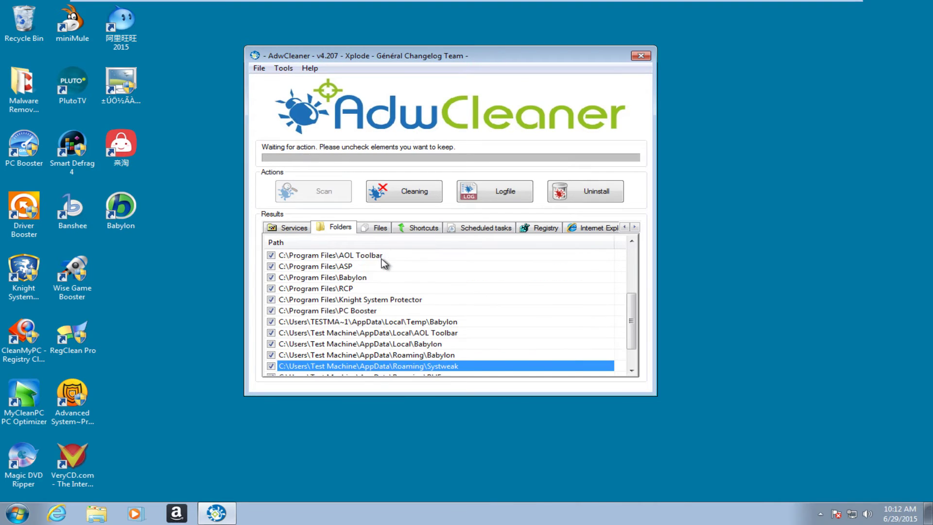
scroll(394, 279, "up", 3)
left_click_drag(485, 345, 469, 311)
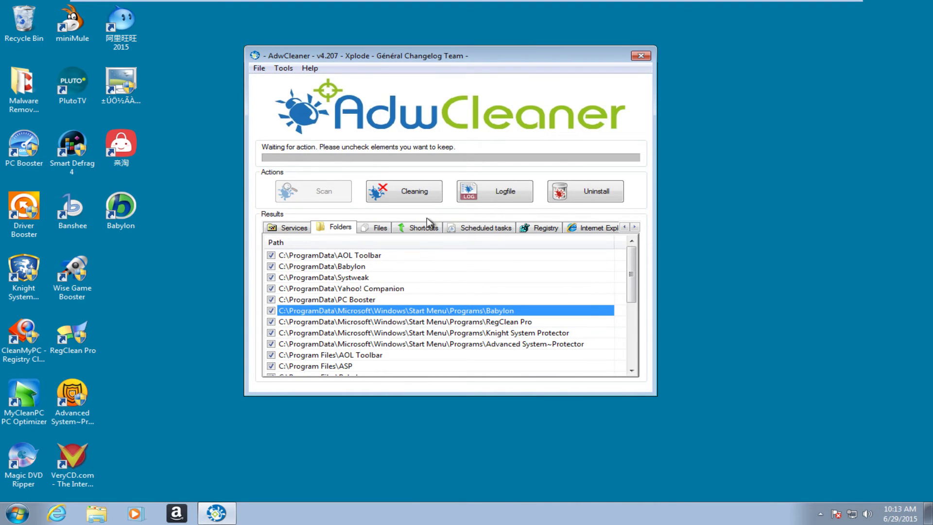
Look through the Files, Shortcuts, Scheduled tasks, Registry, Internet Explorer and Firefox results.
left_click(369, 229)
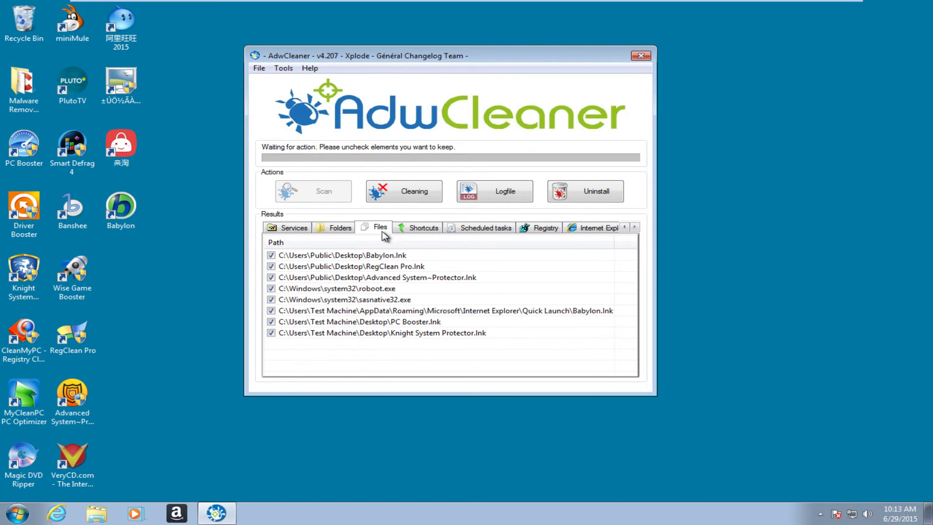
left_click(409, 228)
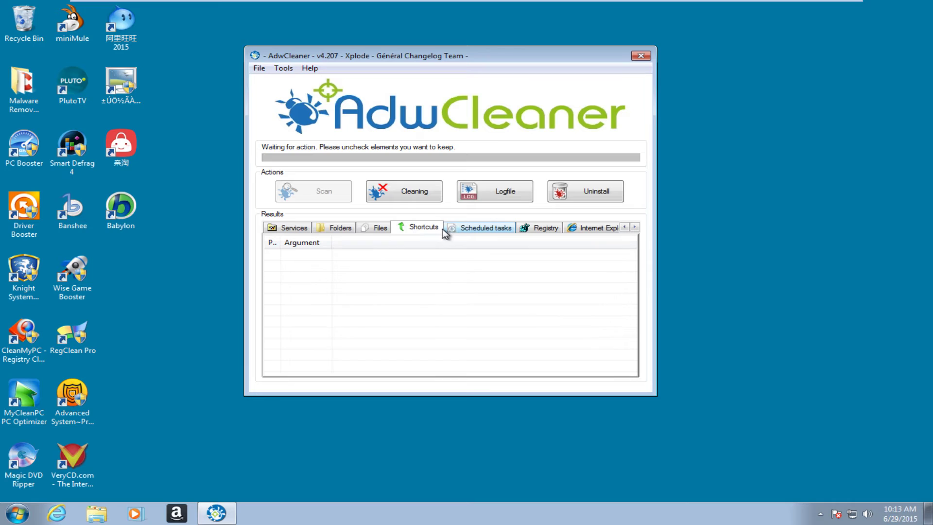
left_click(475, 230)
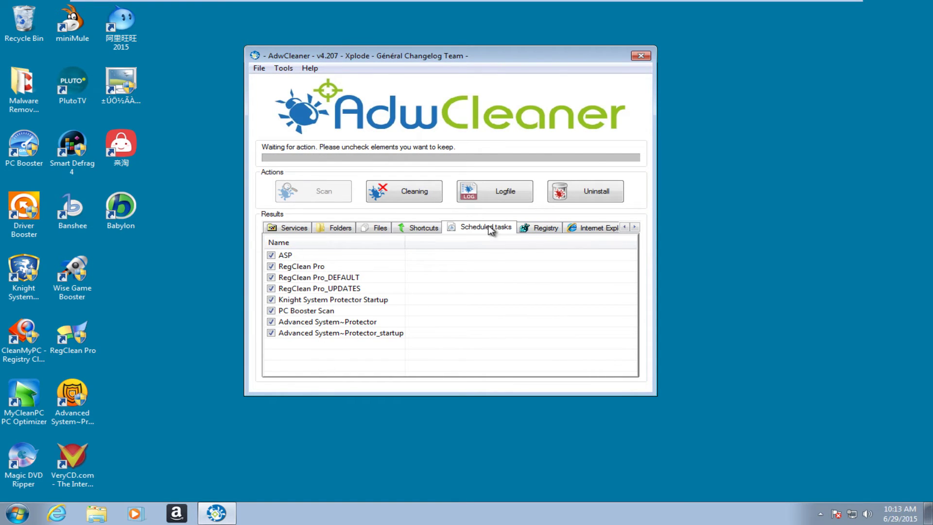
left_click(547, 232)
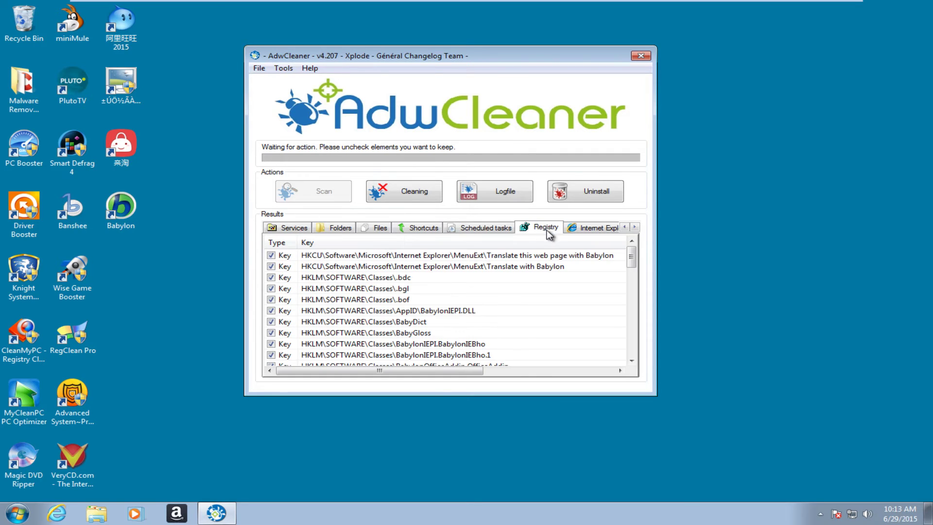
left_click_drag(632, 259, 626, 332)
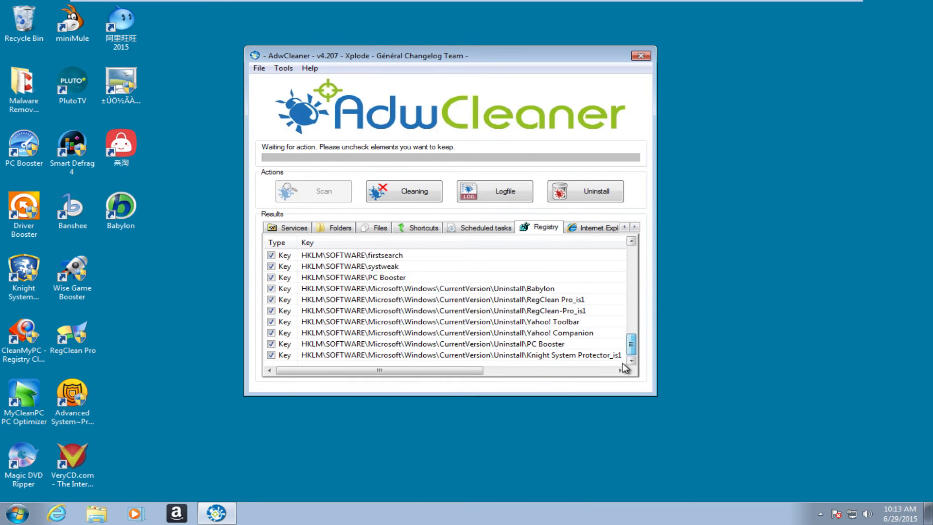
scroll(625, 362, "up", 10)
left_click(595, 228)
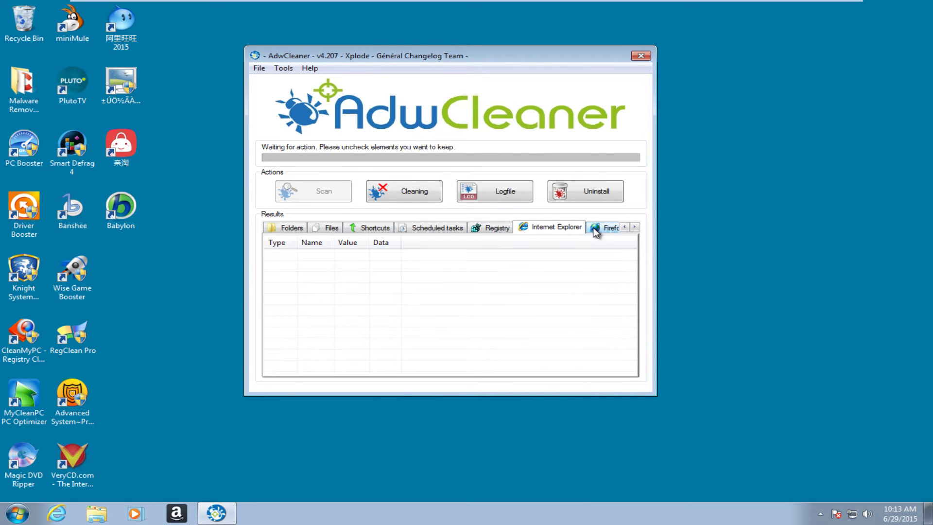
left_click(606, 230)
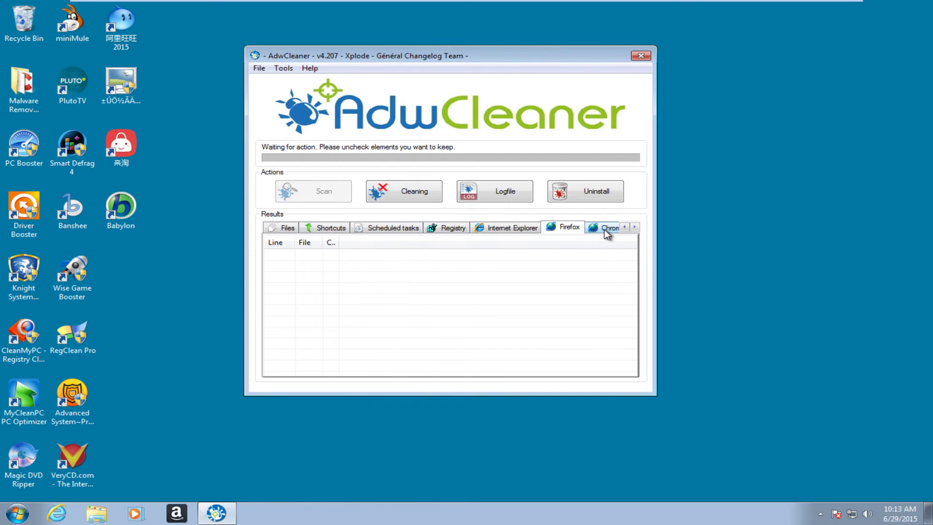
Inspect the Chrome aol.com and ask.com search-provider entries with widened File and Type columns.
left_click(605, 232)
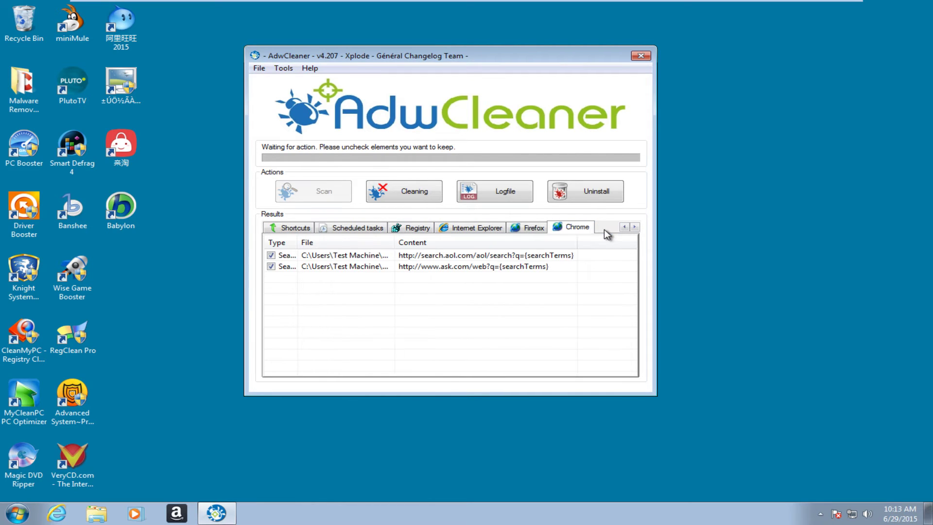
left_click_drag(395, 241, 413, 241)
left_click(380, 260)
left_click(372, 267)
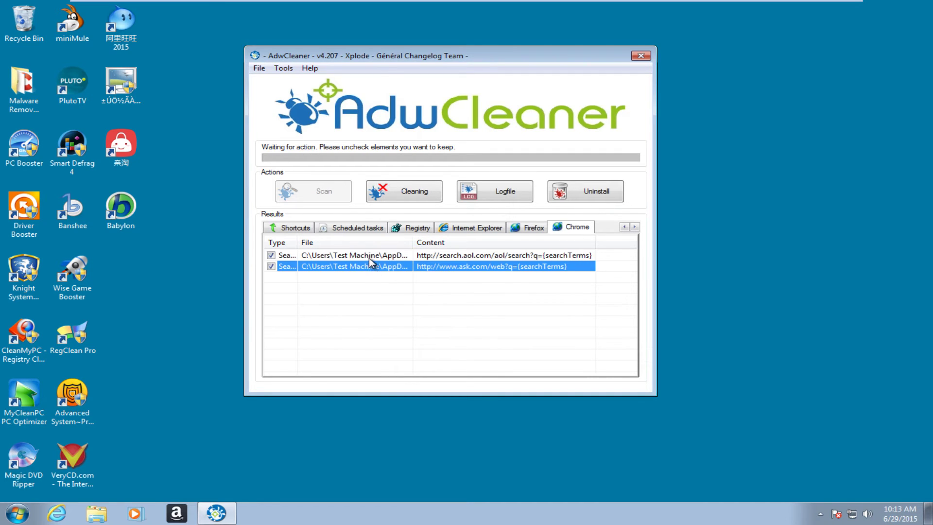
left_click(369, 258)
left_click(367, 266)
left_click_drag(299, 241, 328, 241)
left_click(592, 258)
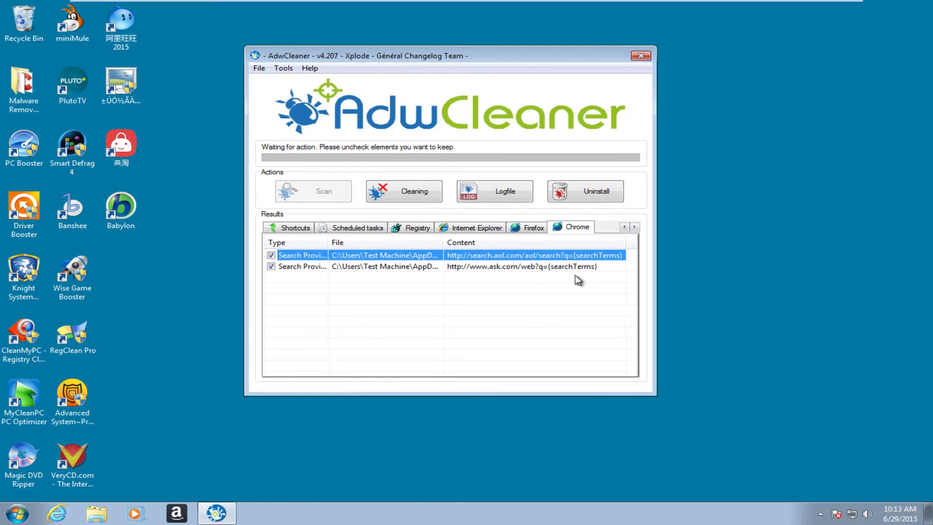
left_click(570, 266)
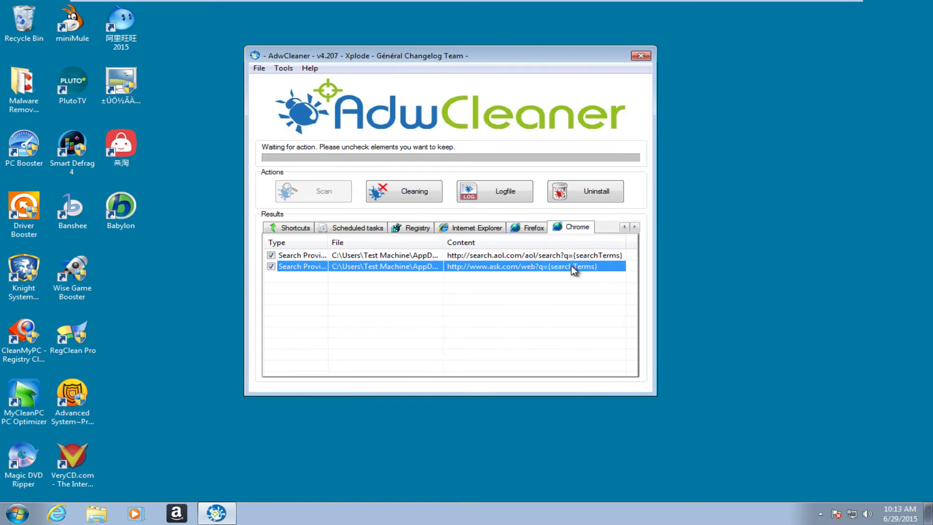
left_click(472, 257)
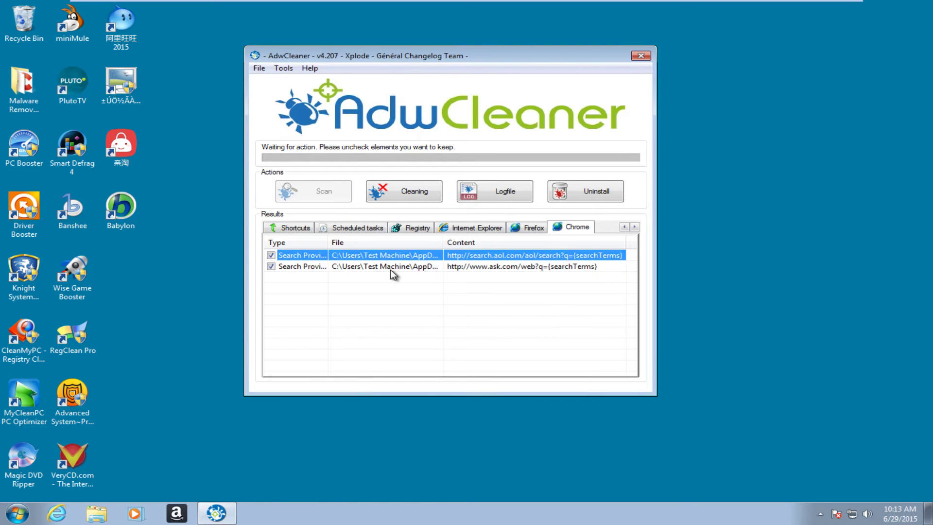
left_click(474, 268)
left_click(493, 258)
left_click(492, 266)
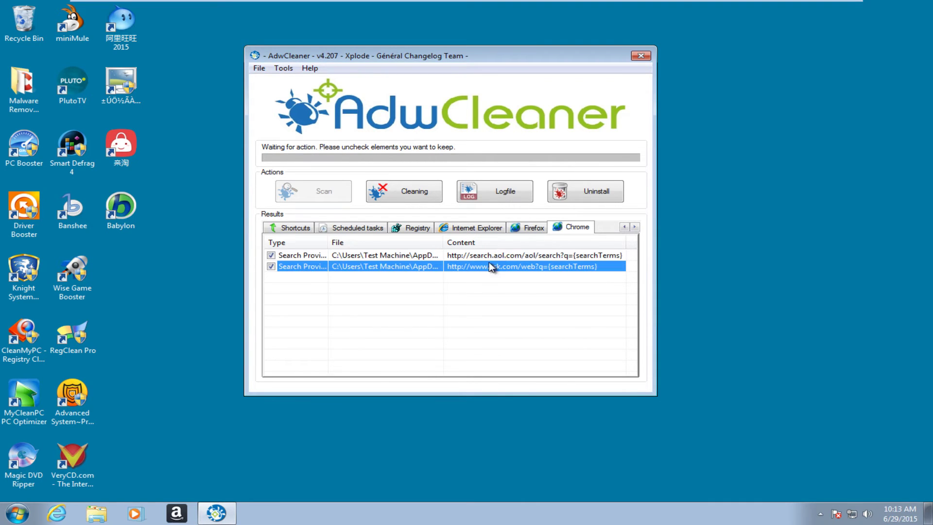
left_click(529, 227)
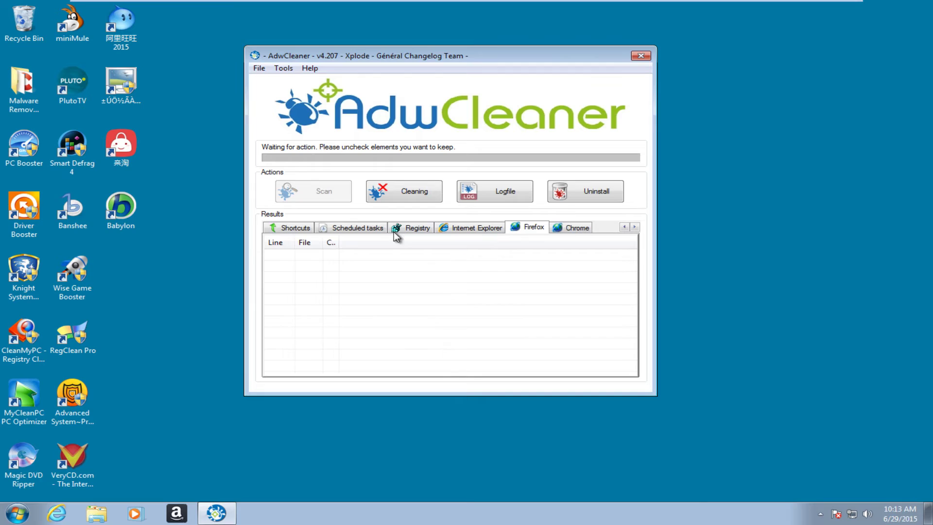
Switch to the Shortcuts results and start Cleaning the detected items.
left_click(294, 228)
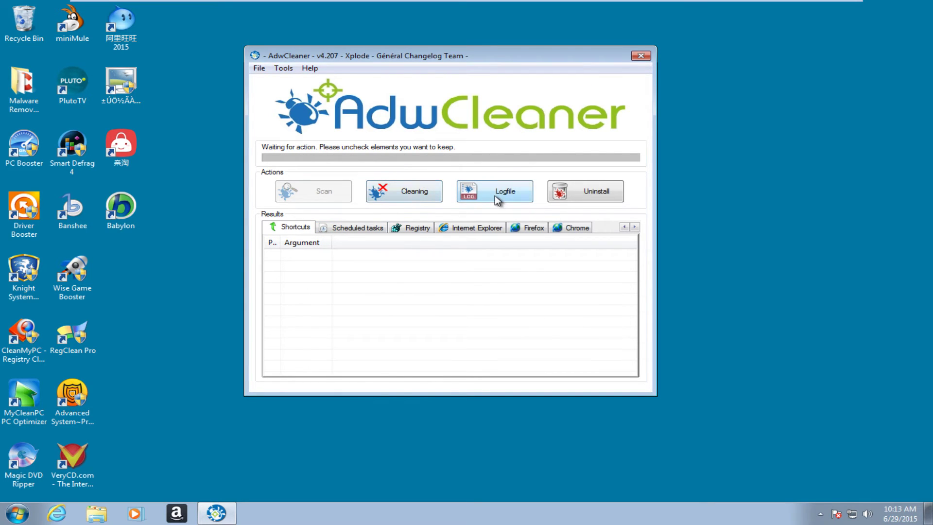
left_click(416, 195)
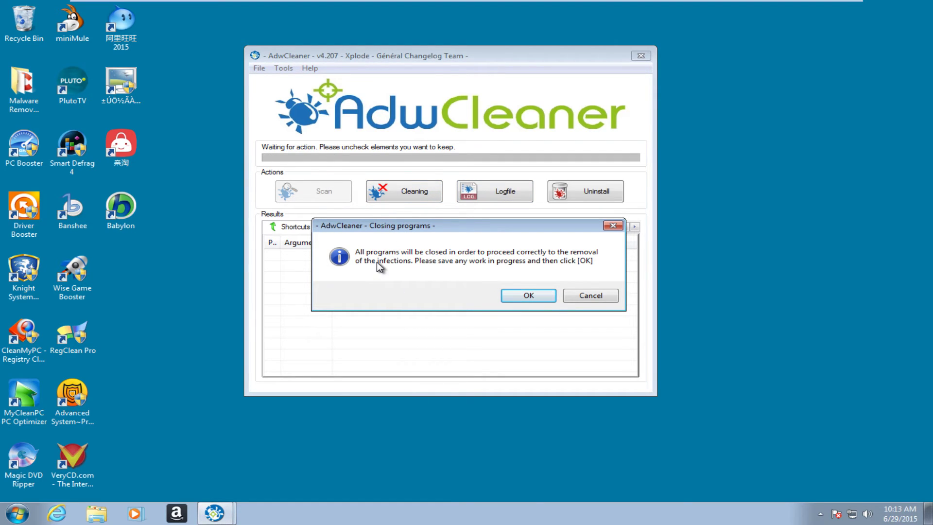
Confirm closing all programs and let cleaning finish while viewing the Scheduled tasks results.
left_click(506, 297)
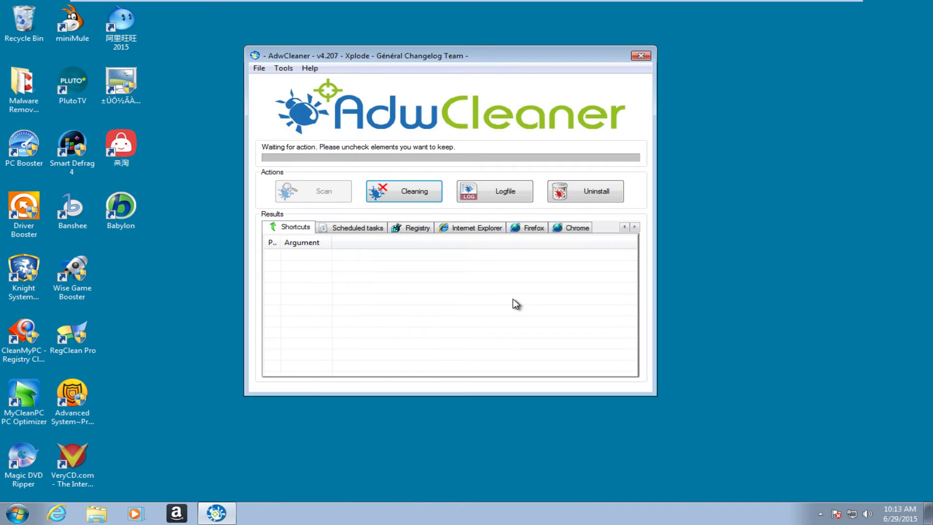
left_click(340, 235)
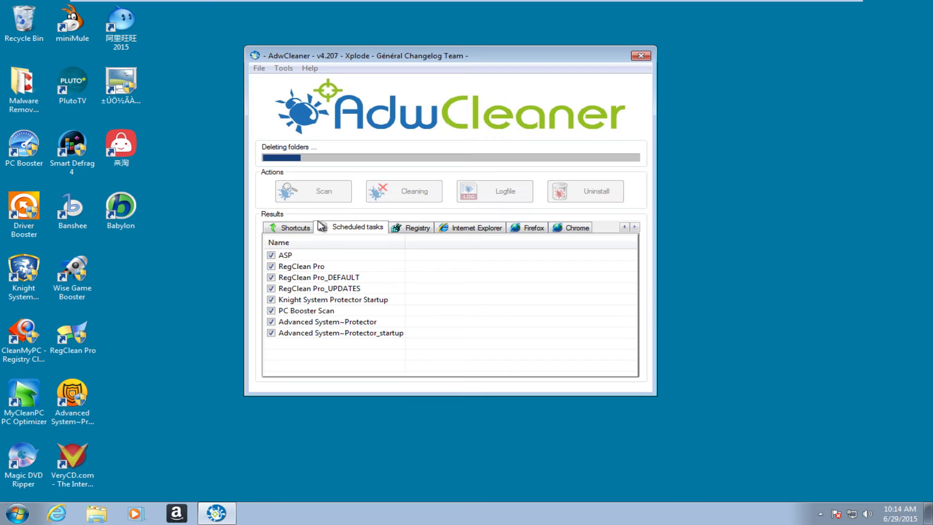
left_click_drag(317, 60, 329, 64)
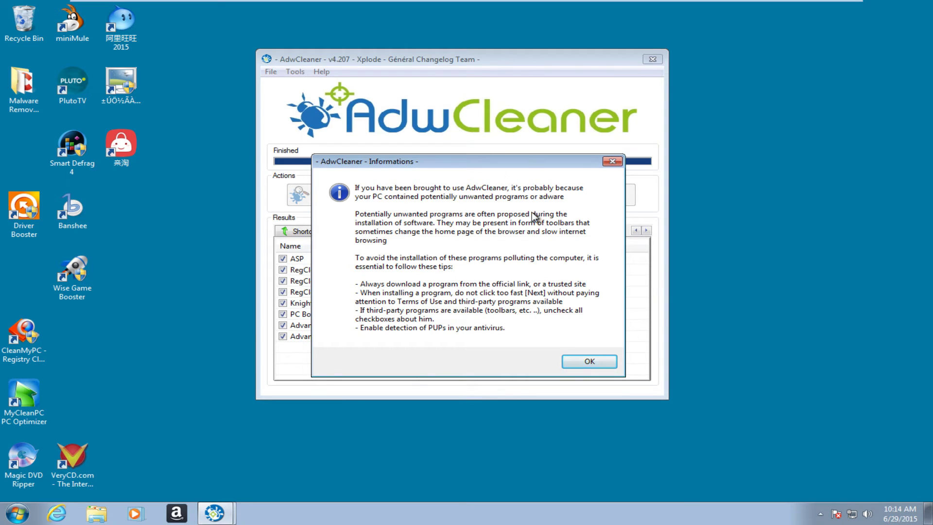
Dismiss the unwanted-programs tips and approve the Windows reboot to complete removal.
left_click(584, 364)
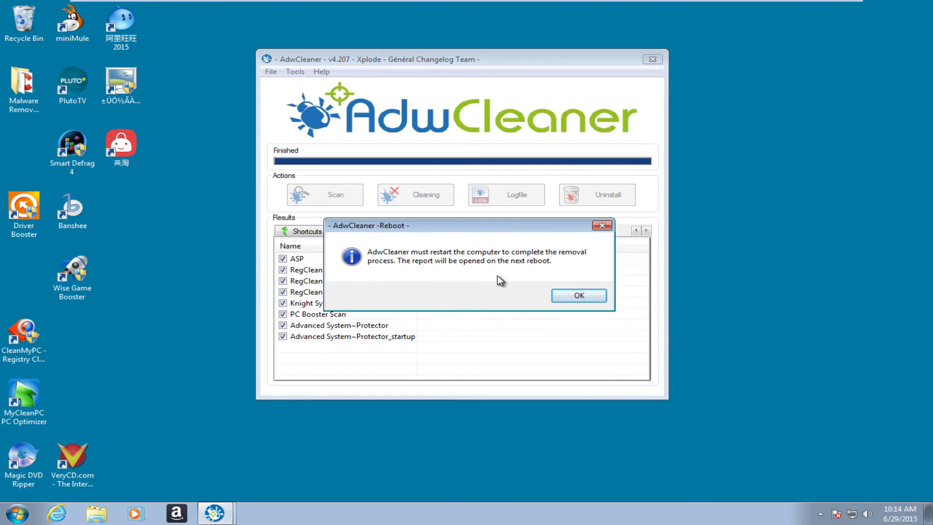
left_click(564, 297)
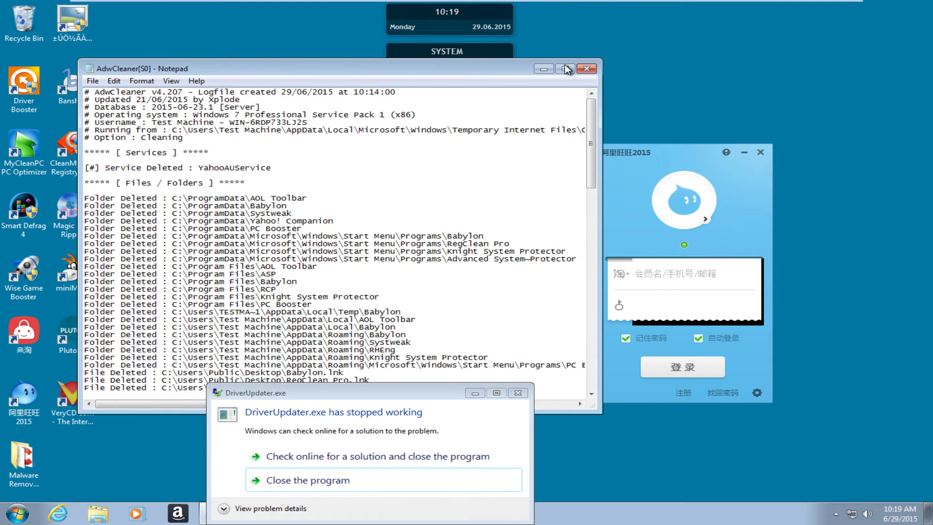
Maximize the log, hide the DriverUpdater crash message, scroll to the end and close Notepad.
left_click(562, 69)
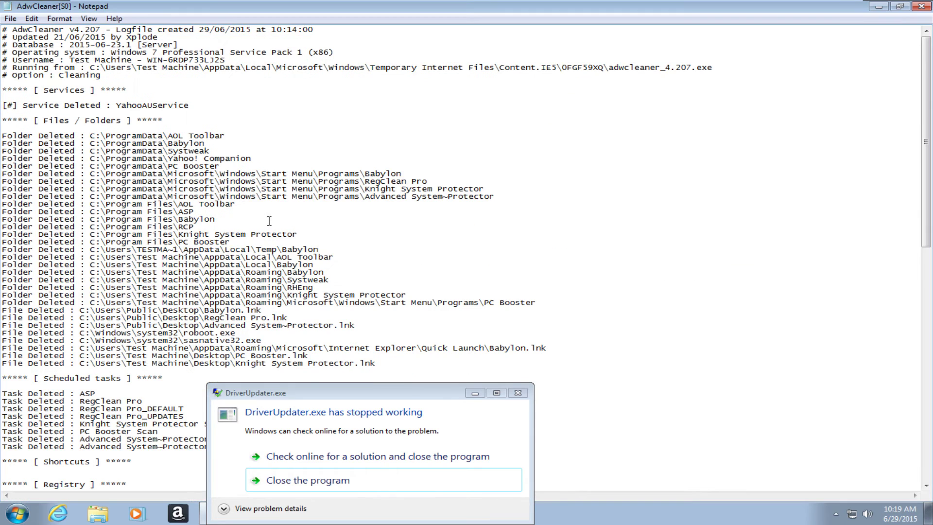
left_click(470, 394)
left_click(225, 281)
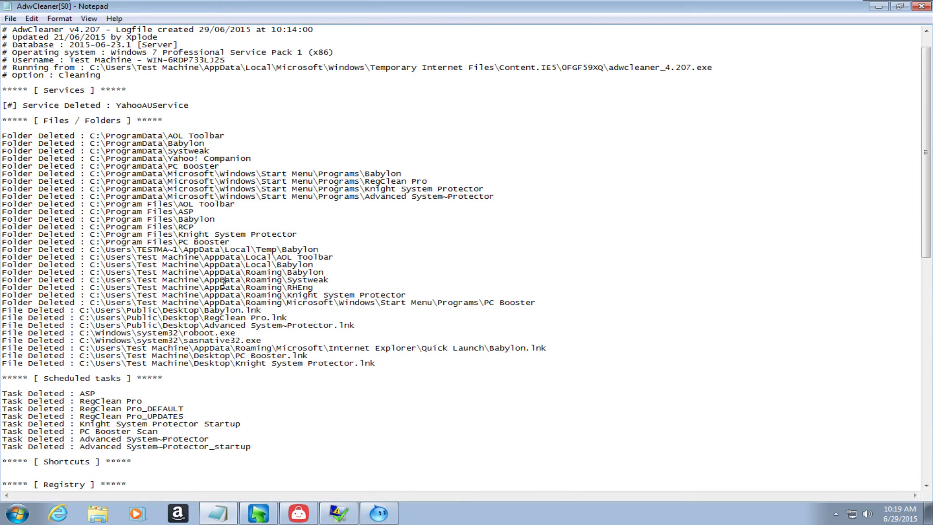
scroll(224, 283, "down", 3)
scroll(223, 282, "down", 7)
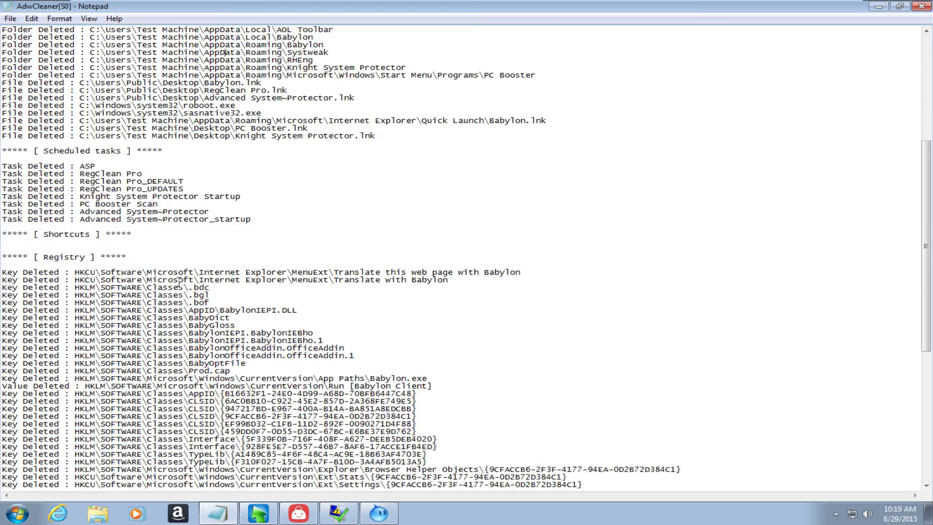
scroll(180, 276, "up", 10)
scroll(834, 508, "down", 10)
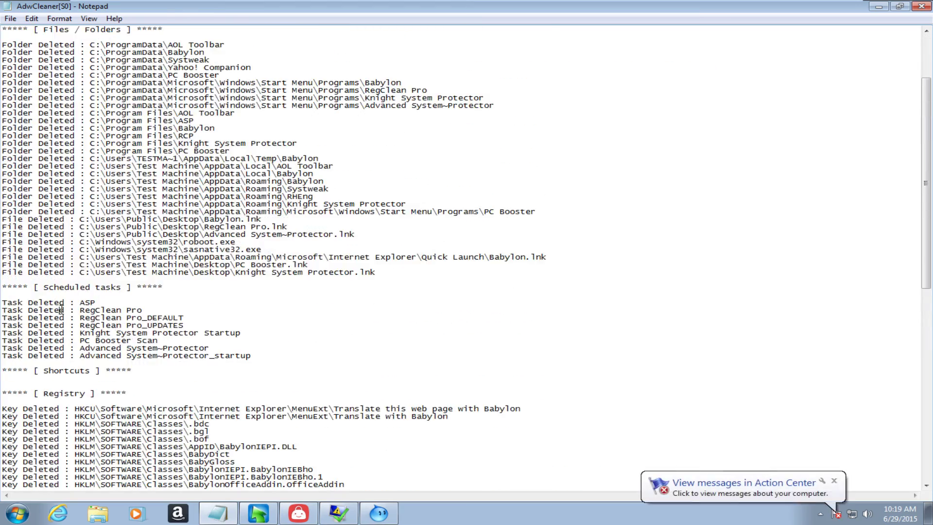
scroll(834, 508, "down", 12)
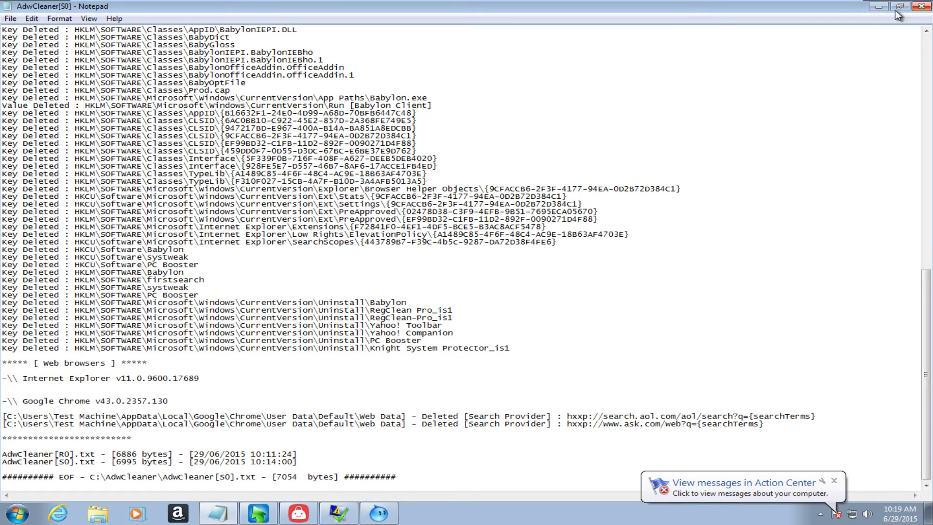
left_click(924, 6)
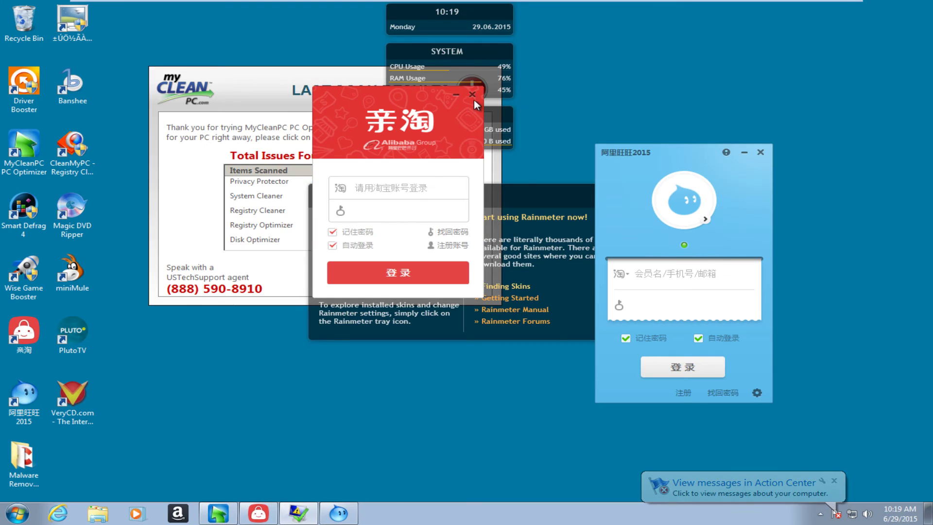
Close the AliWangWang login window and ignore the MyCleanPC Last Scan Results pop-up.
left_click(761, 153)
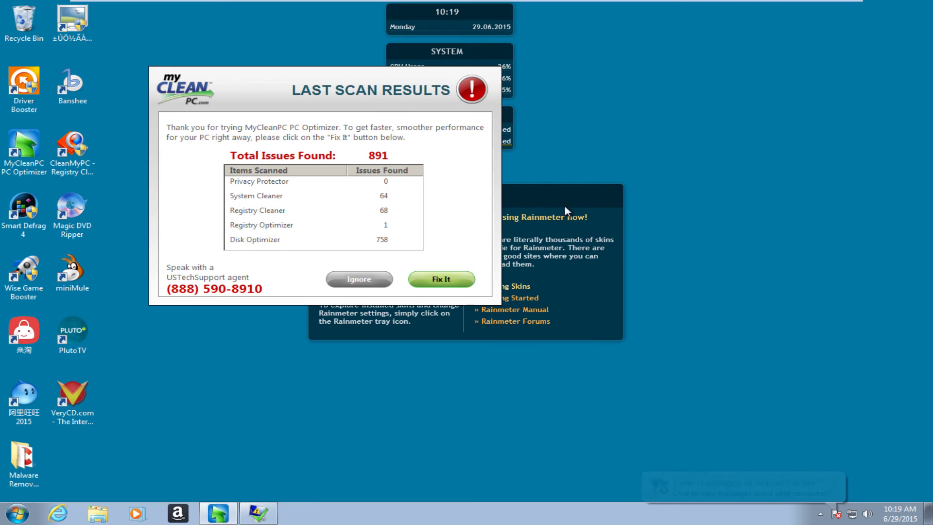
left_click(371, 286)
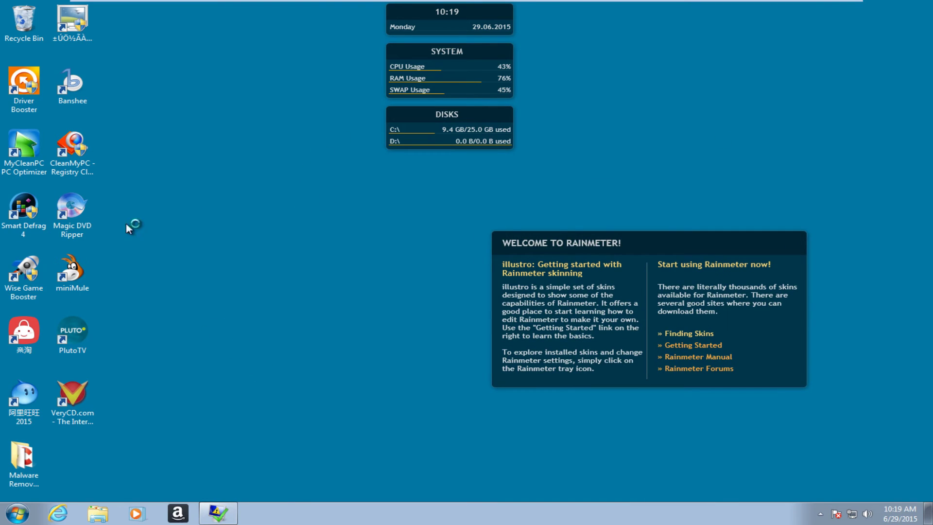
right_click(15, 514)
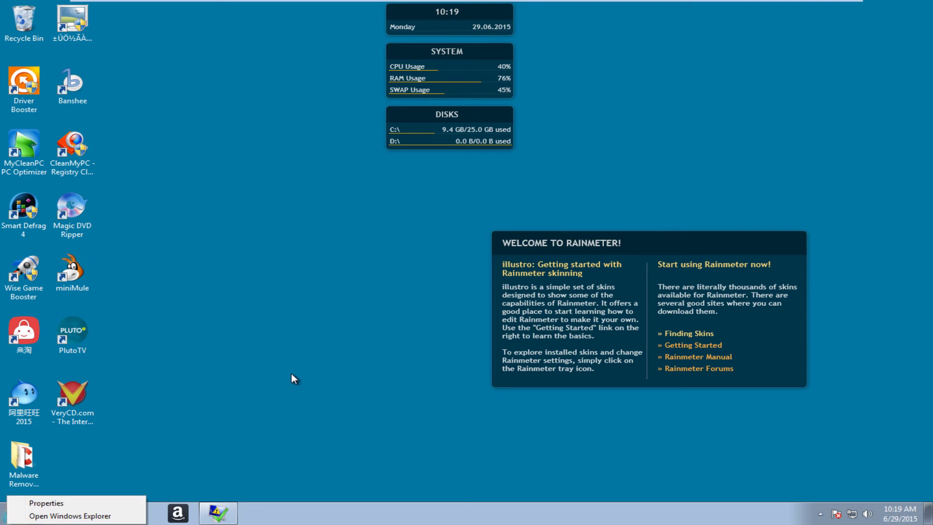
left_click(262, 387)
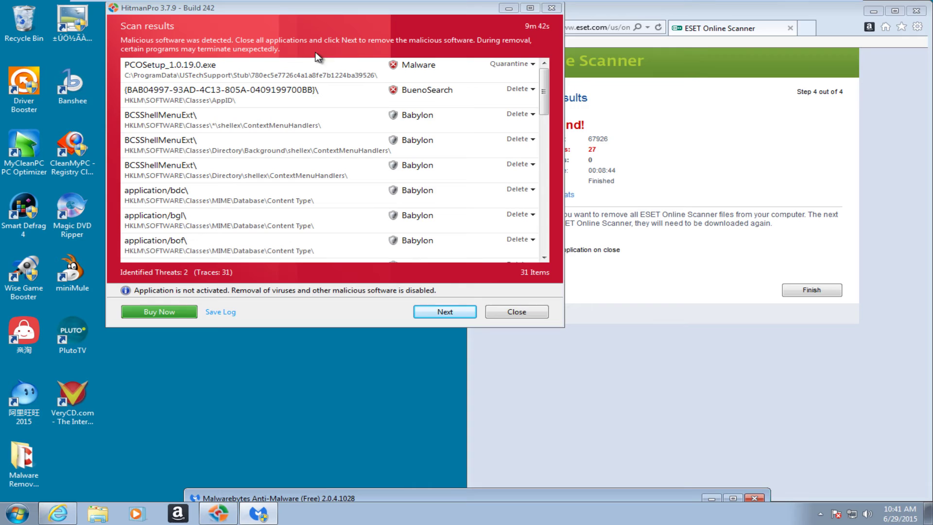
Move the HitmanPro results window and inspect the BuenoSearch and BCSShellMenuExt Babylon detections.
left_click_drag(285, 10, 343, 41)
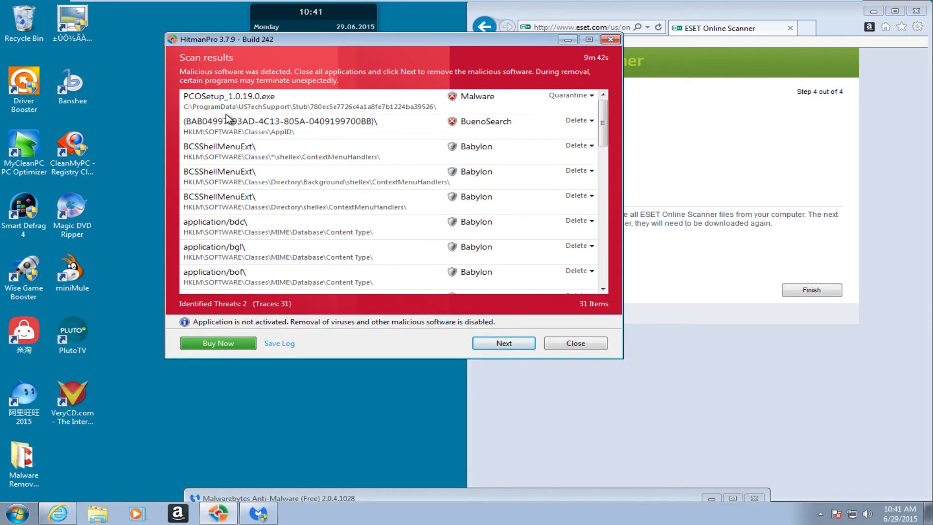
left_click(224, 135)
left_click(219, 154)
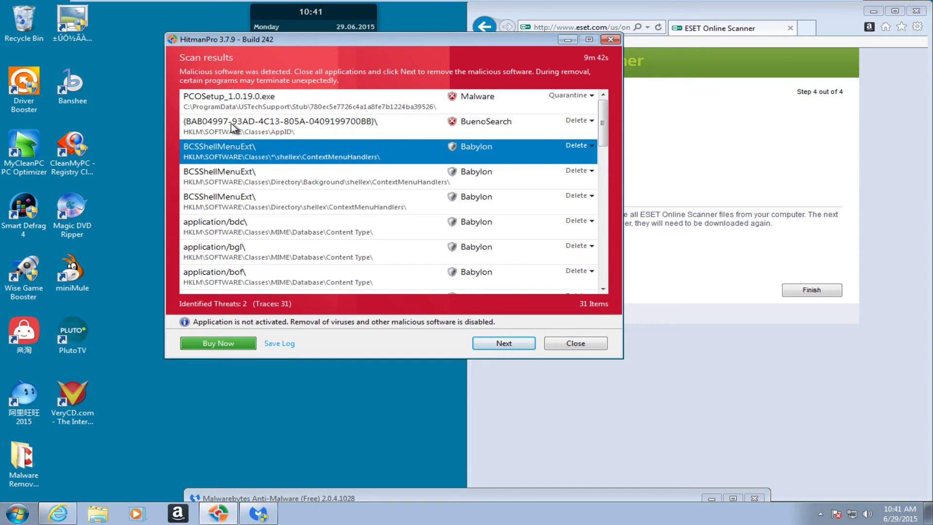
left_click(229, 129)
left_click(233, 163)
scroll(246, 163, "down", 5)
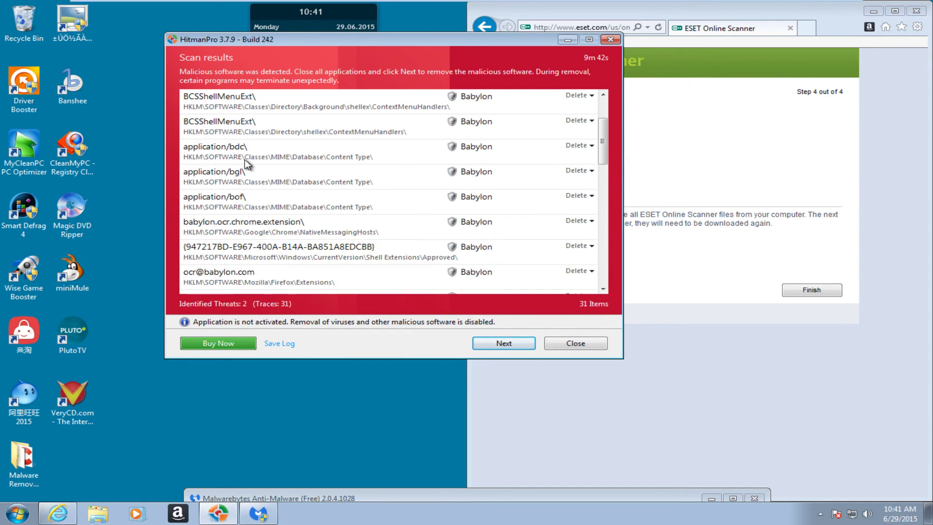
scroll(391, 152, "up", 1)
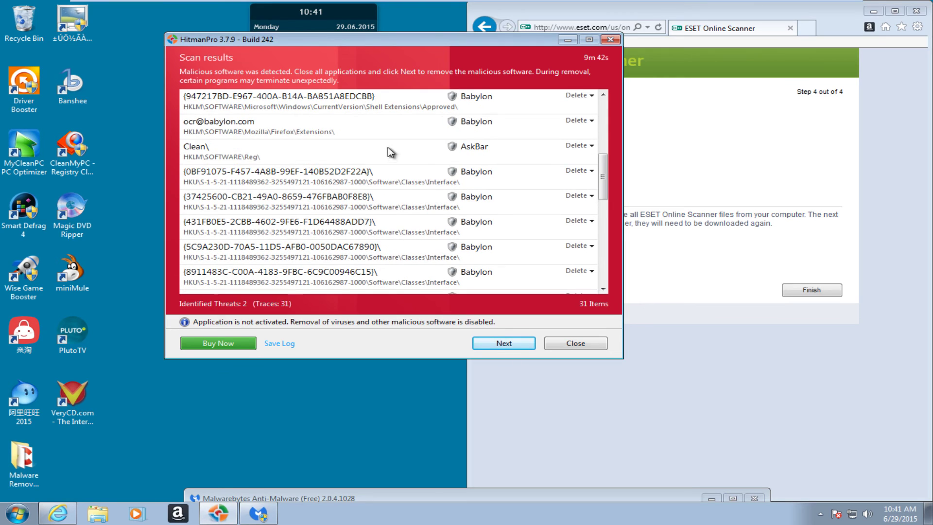
Review the AskBar, RegClean Pro, 2o7.net and doubleclick.net tracking cookie detections.
left_click(238, 147)
scroll(310, 191, "down", 4)
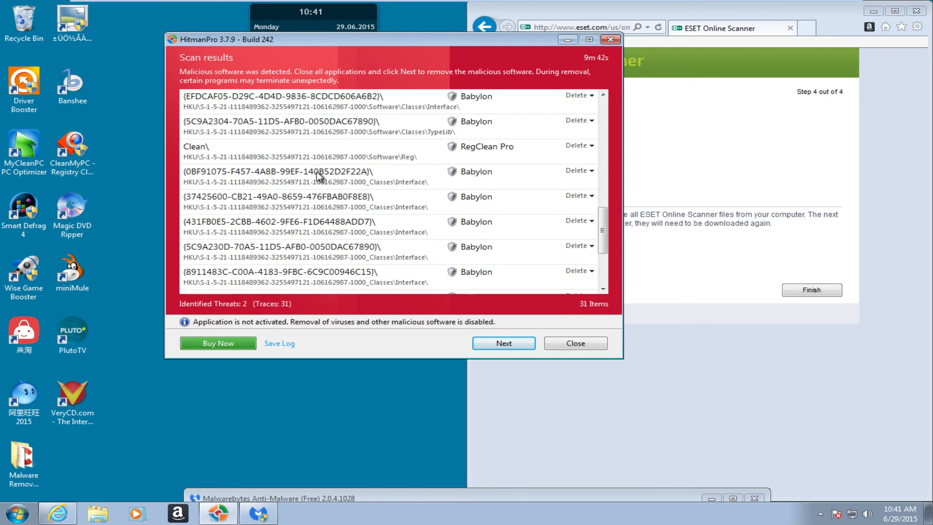
left_click(445, 148)
scroll(417, 177, "down", 2)
left_click(306, 253)
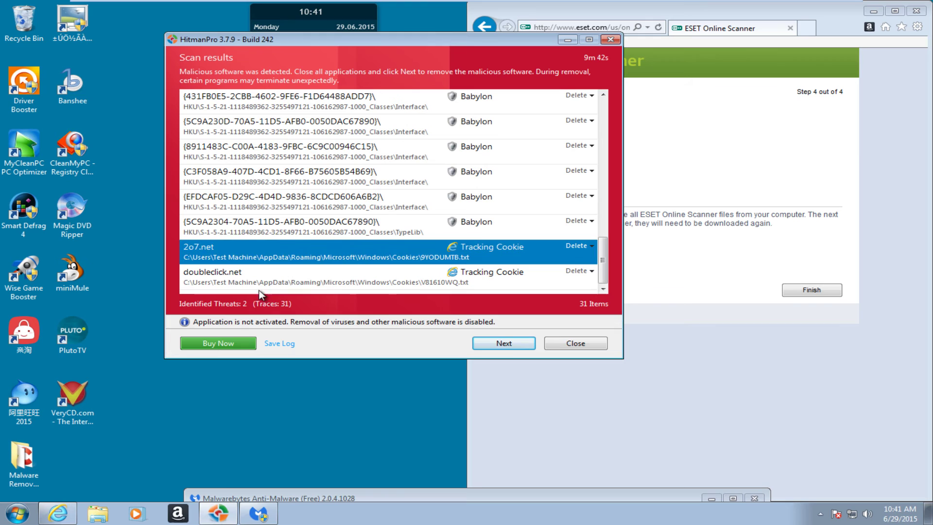
left_click(255, 278)
Set HitmanPro aside, open ESET's list of found threats and widen the Target column.
left_click(567, 39)
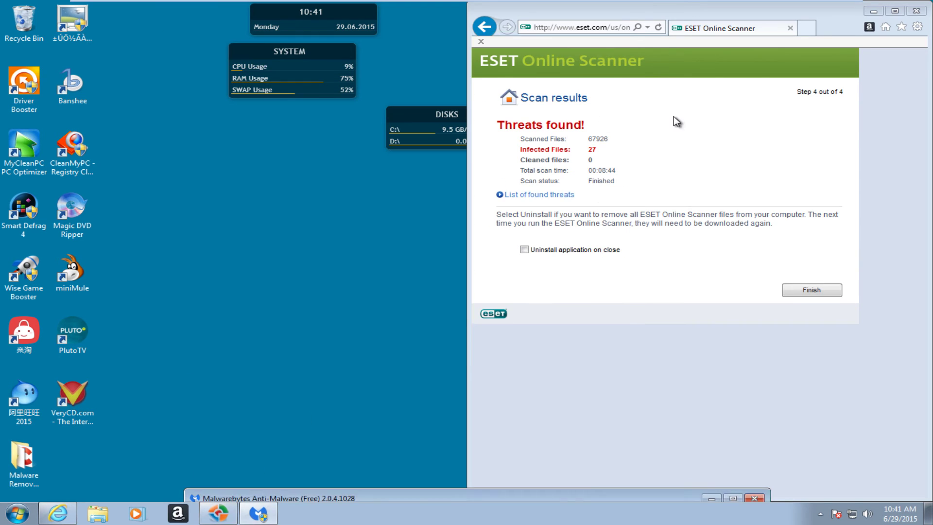
left_click(549, 195)
left_click(568, 174)
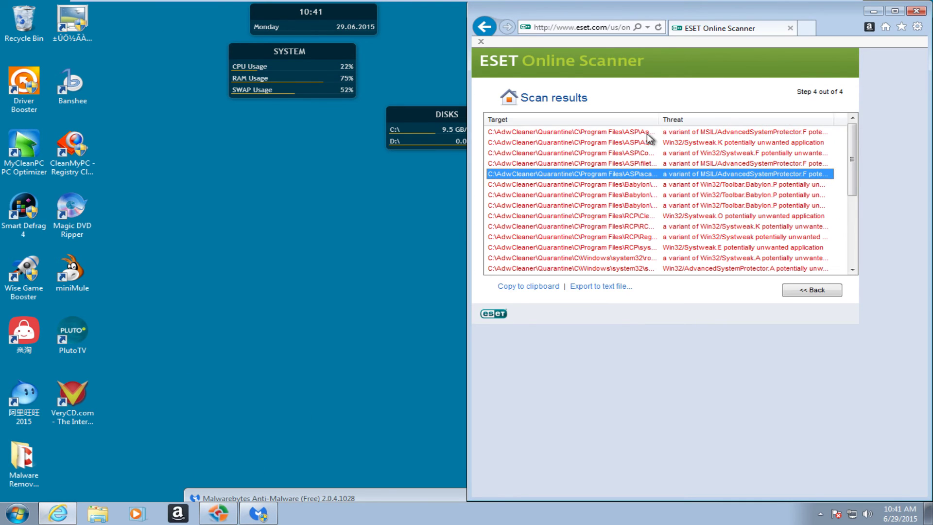
left_click_drag(658, 119, 762, 120)
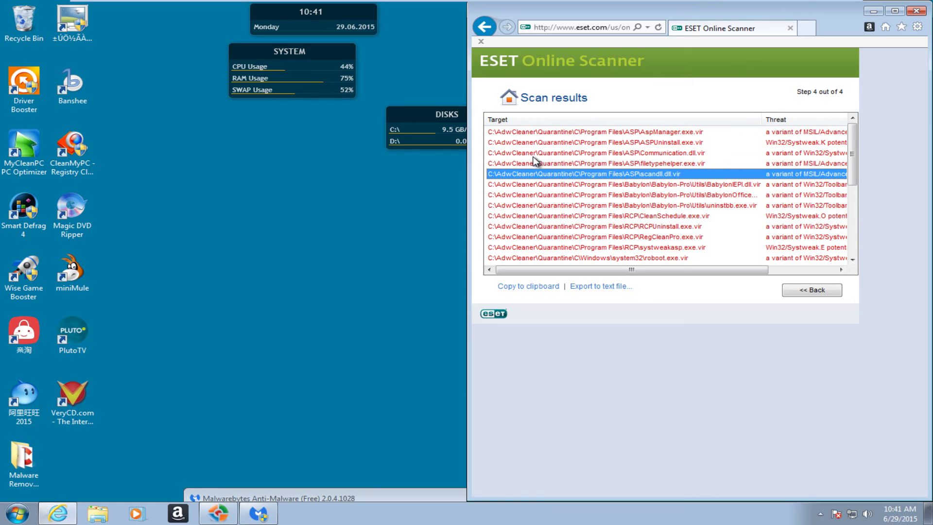
left_click_drag(533, 157, 503, 240)
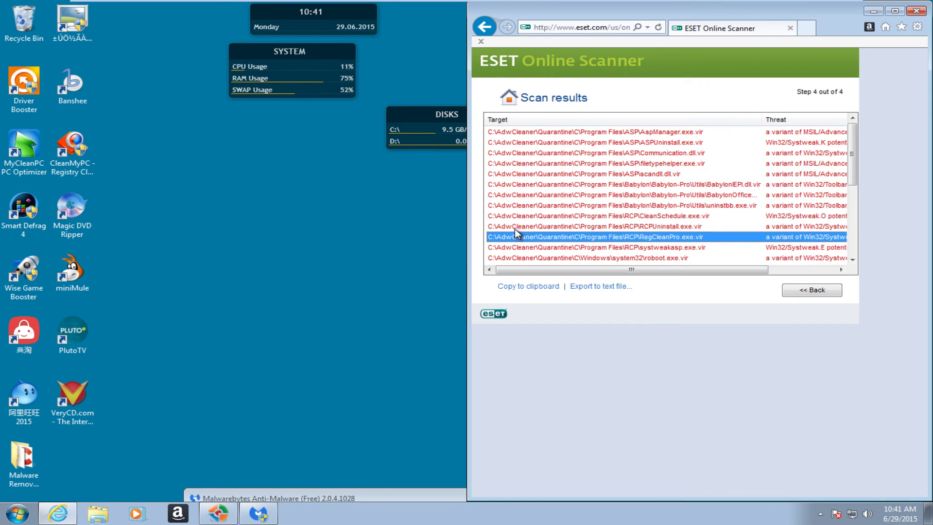
Inspect the Babylon-Pro and ASP scandll threat entries further down the list.
scroll(545, 194, "down", 1)
left_click(550, 165)
left_click(564, 144)
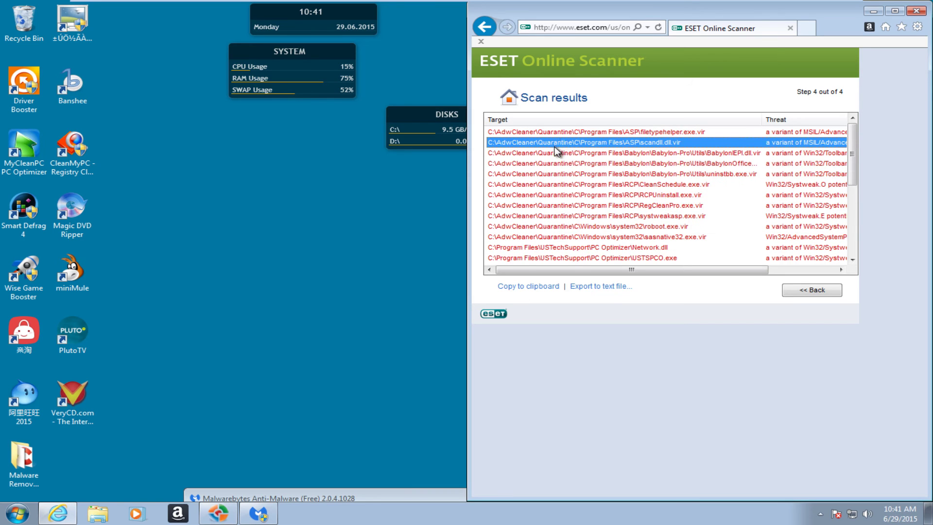
left_click(554, 168)
scroll(550, 155, "down", 2)
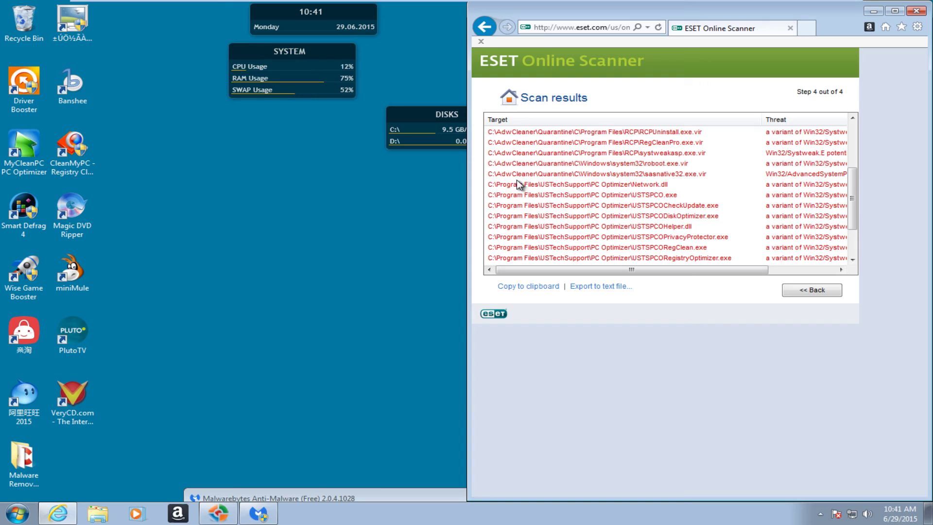
scroll(517, 172, "down", 1)
Review the USTSPCOCheckUpdate, USTSPCOHelper.dll, temporary offer file and Operating memory threats.
left_click(564, 178)
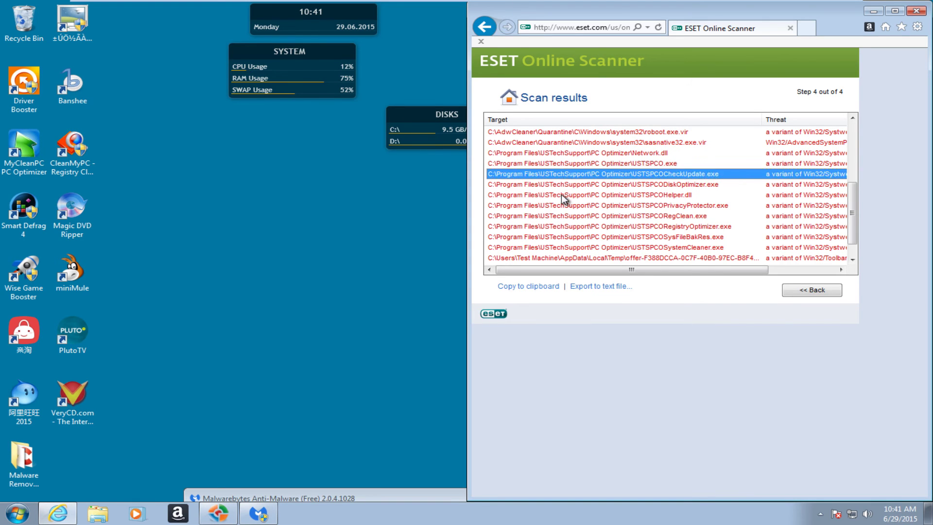
left_click(561, 194)
scroll(554, 195, "down", 1)
left_click(569, 237)
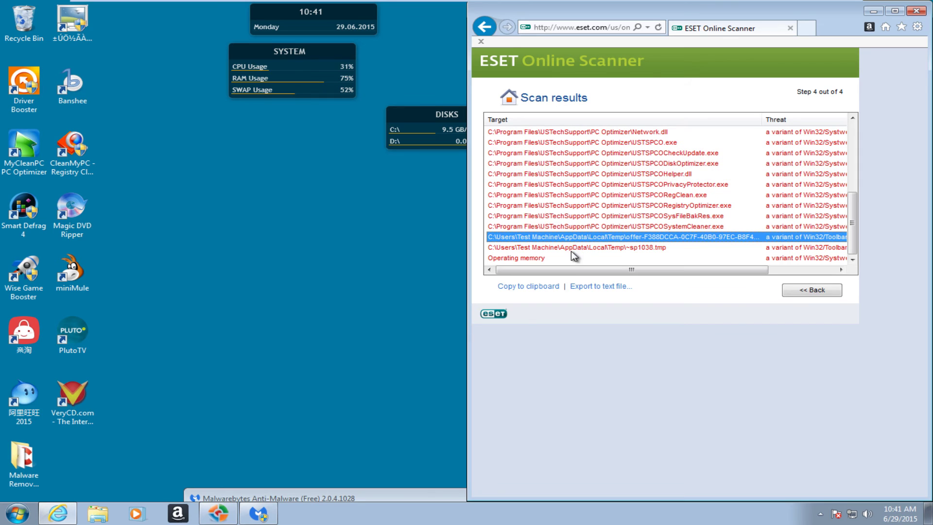
left_click(546, 256)
left_click_drag(529, 269, 466, 278)
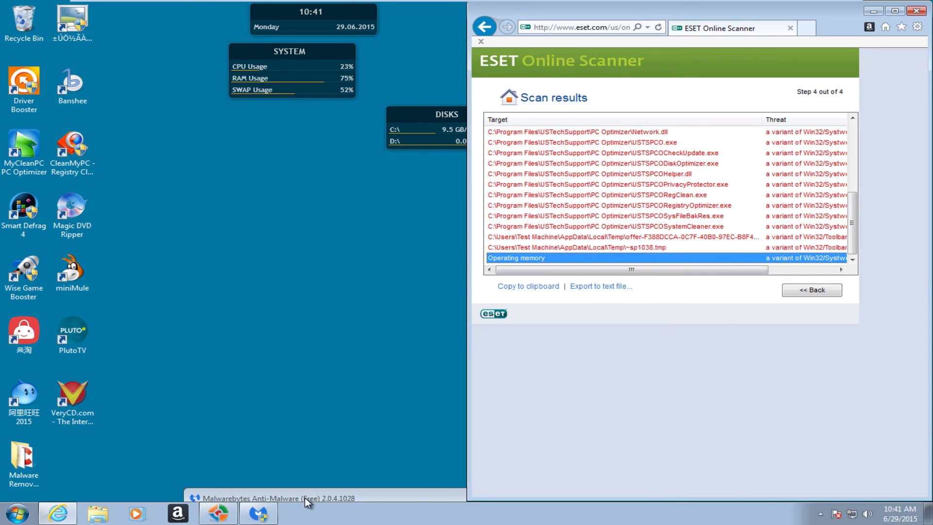
Bring Malwarebytes' PUP.Optional.OpenCandy detection into view, review it, then close Malwarebytes.
left_click_drag(307, 498, 258, 91)
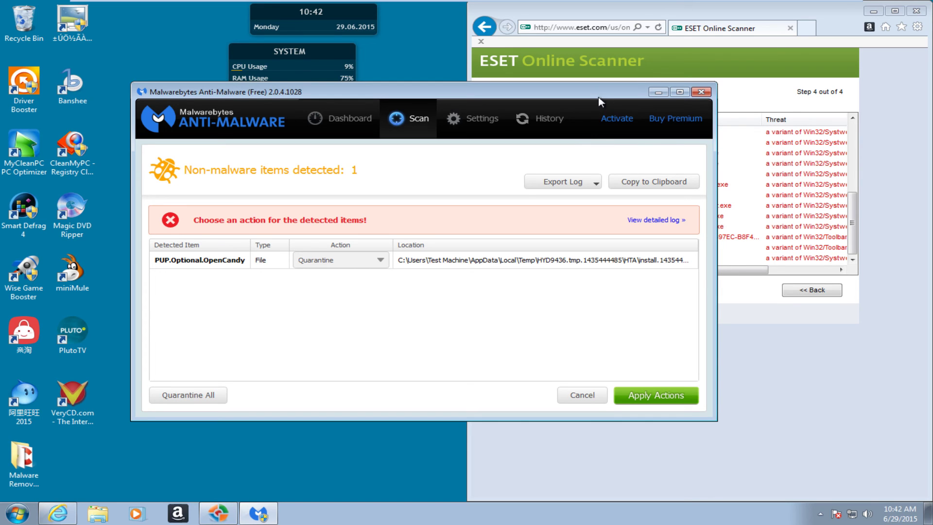
left_click_drag(598, 98, 613, 110)
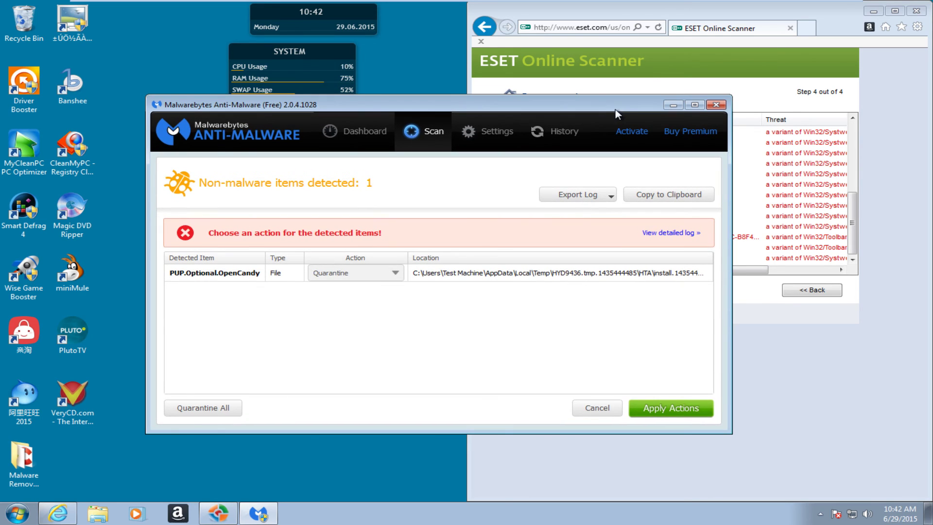
left_click(712, 106)
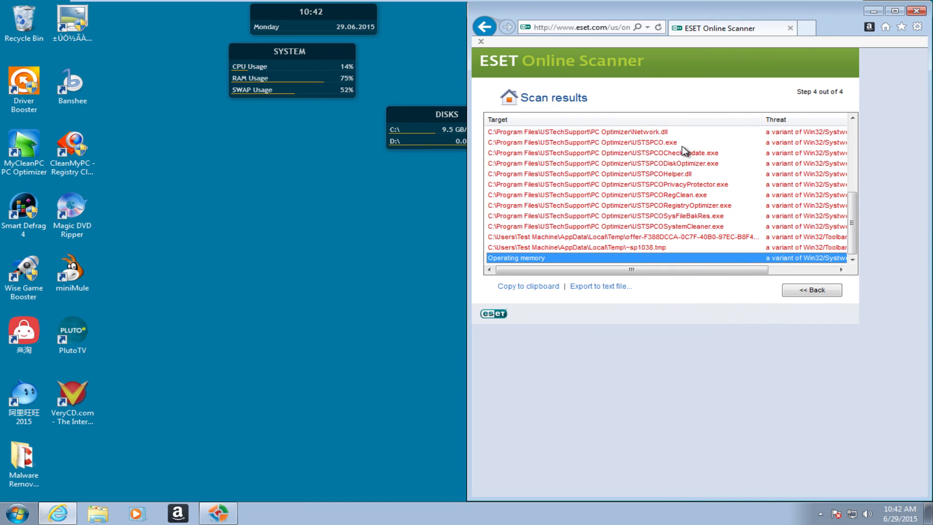
Close the ESET results browser, open the Malware Removal Tools folder, and reach Internet Options' Programs page.
left_click(916, 11)
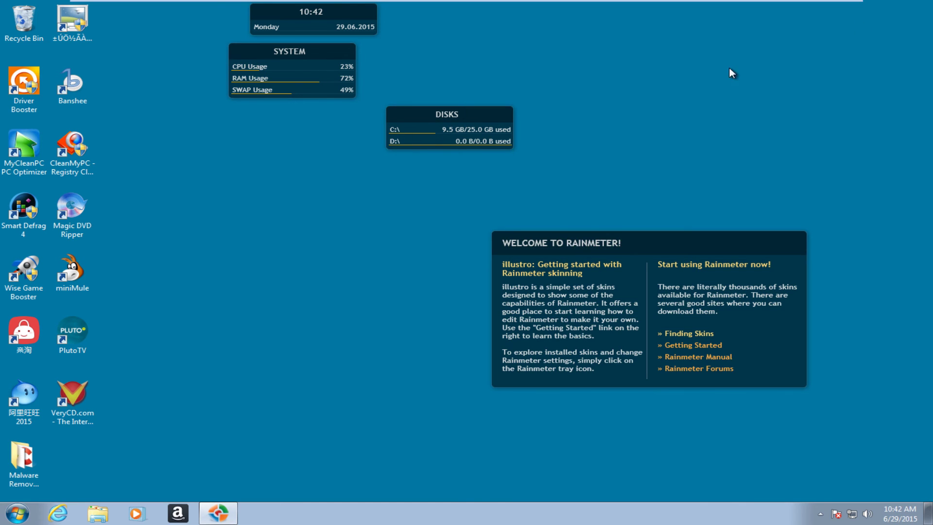
double_click(19, 459)
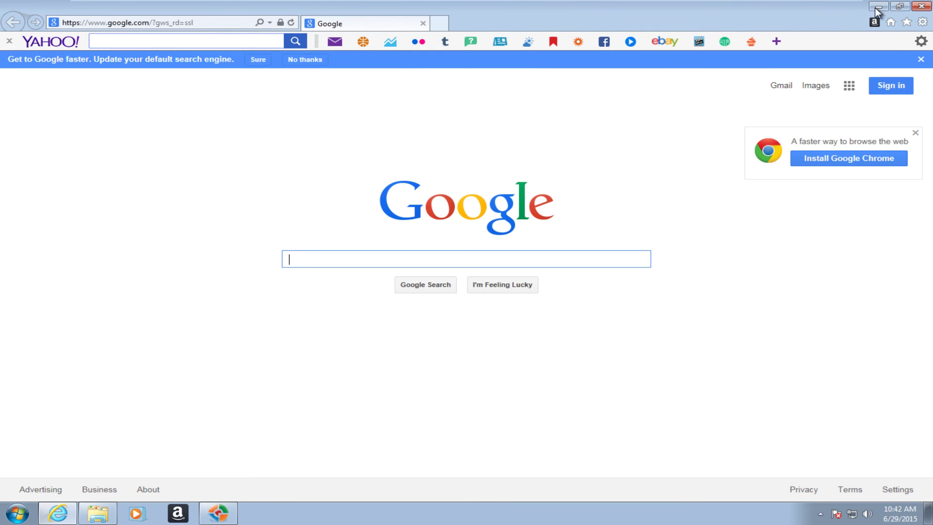
left_click(923, 22)
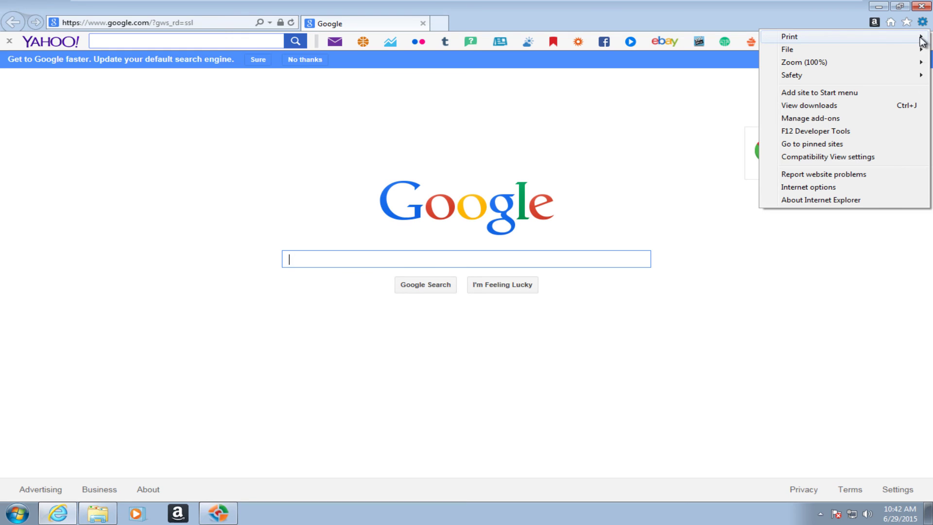
left_click(815, 190)
left_click_drag(174, 12, 275, 62)
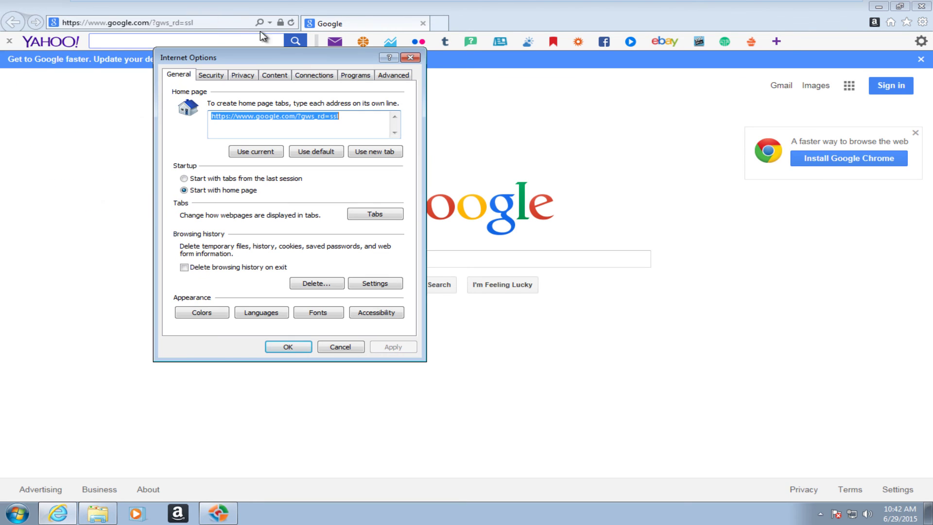
left_click(347, 77)
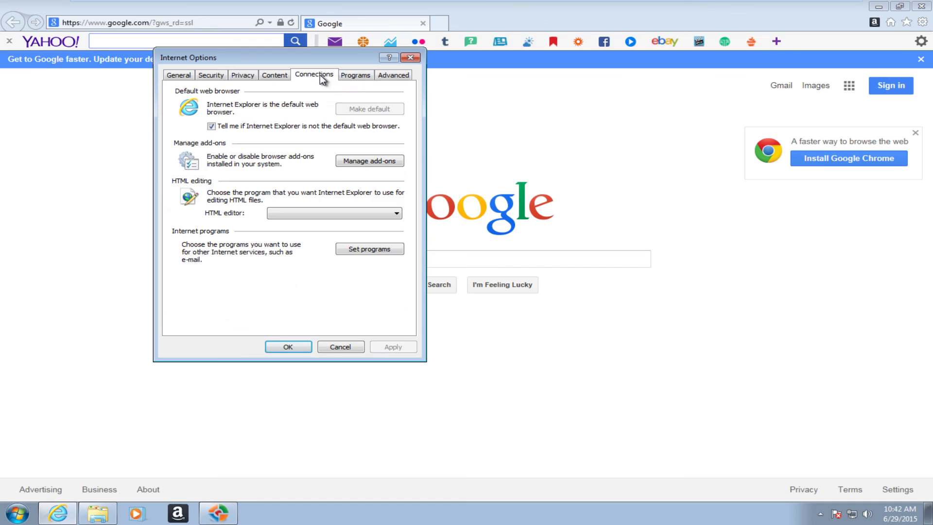
left_click(342, 75)
Review the AOL Toolbar, AOL Toolbar Loader and Amazon 1Button App add-ons, then close Manage add-ons.
left_click(348, 156)
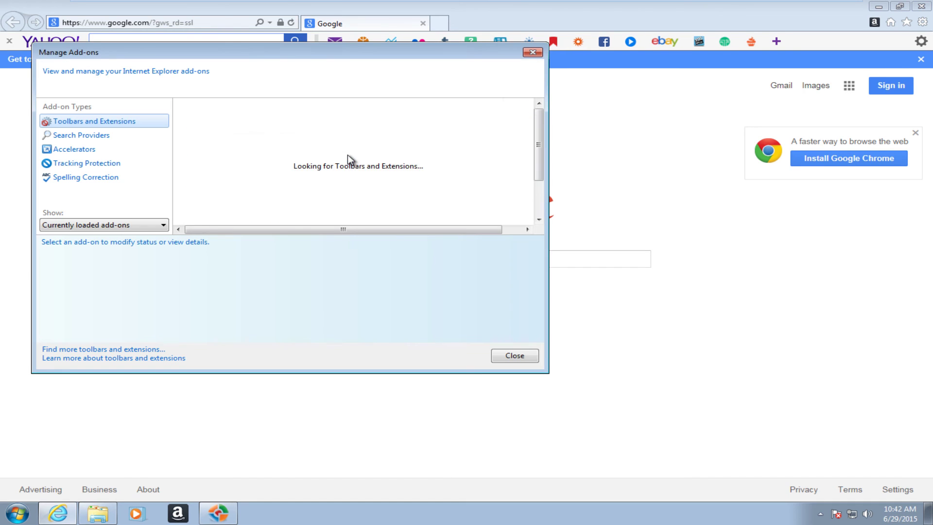
left_click(221, 141)
left_click(218, 152)
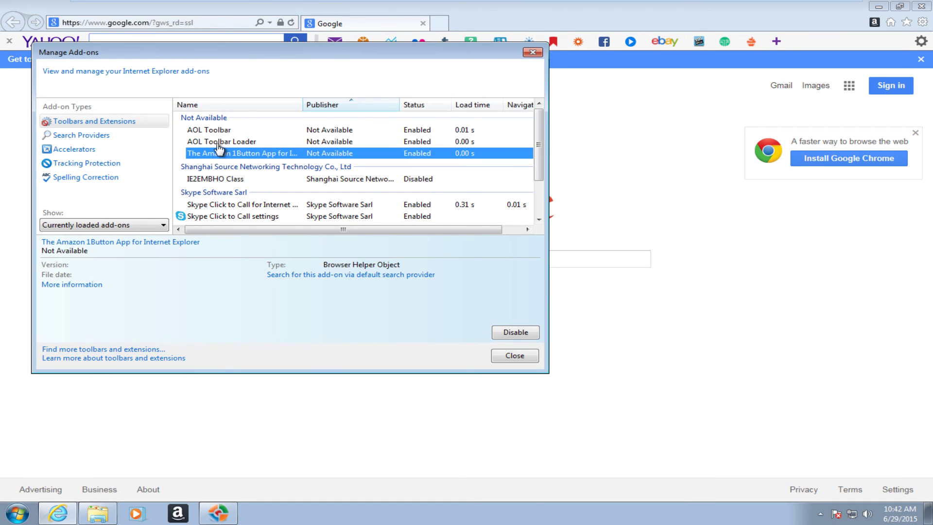
left_click(217, 130)
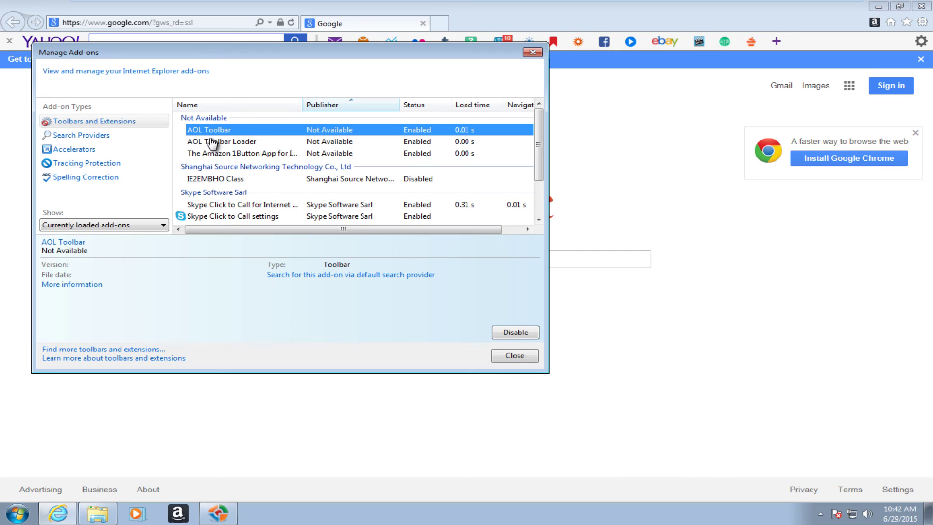
left_click(214, 142)
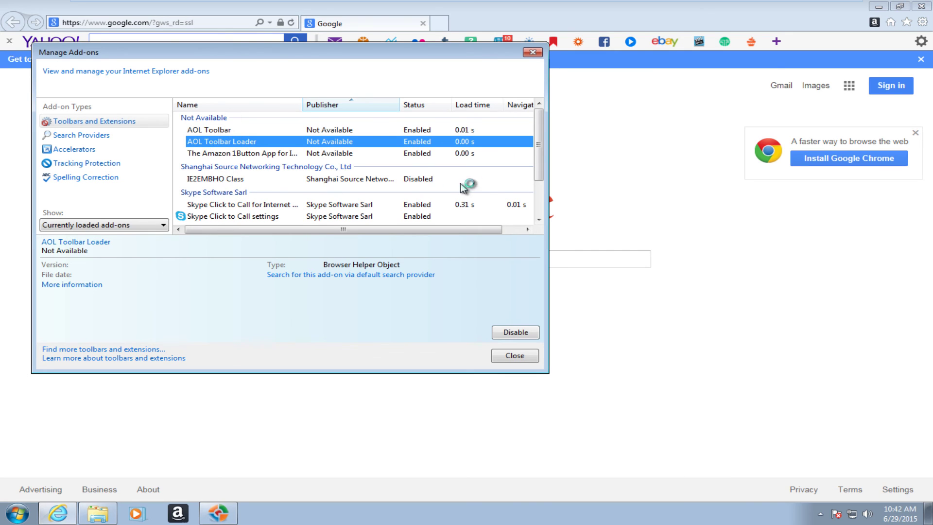
key("Up")
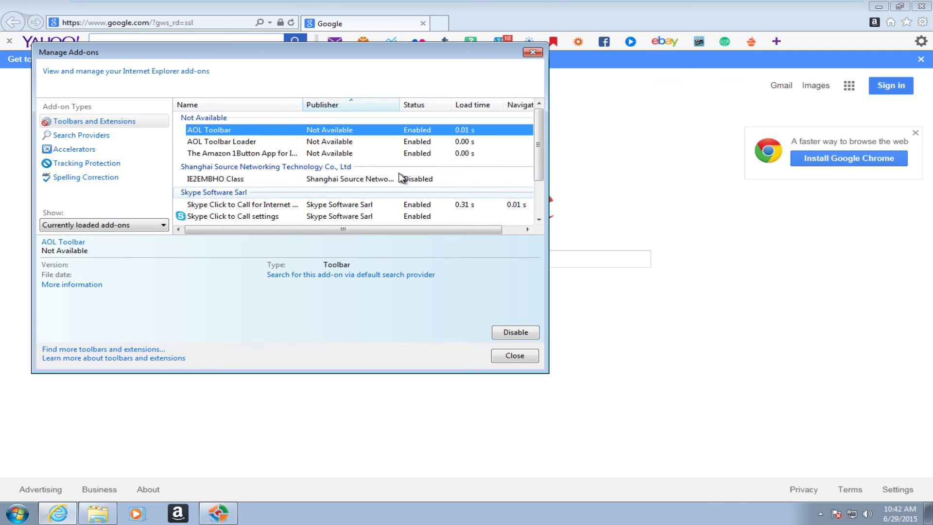
scroll(401, 177, "down", 3)
left_click(534, 53)
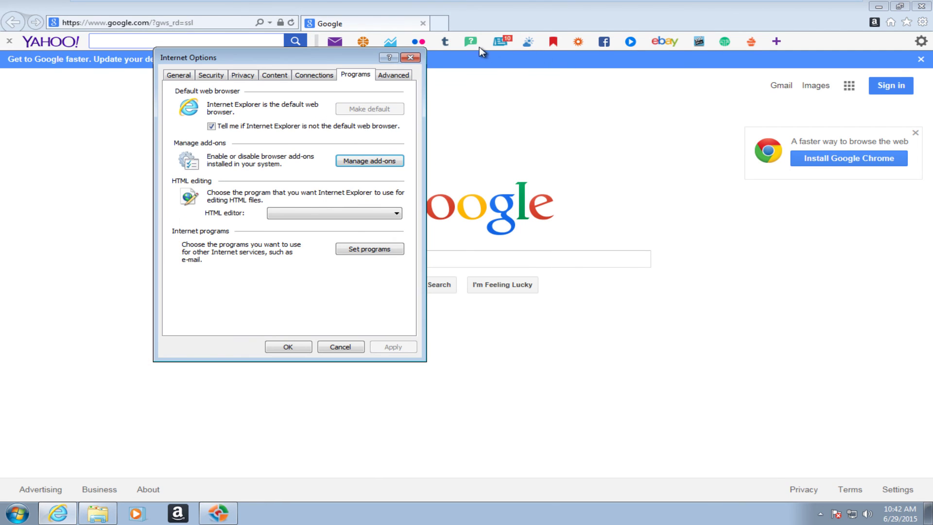
Close Internet Options and Internet Explorer, then reposition the Malware Removal Tools folder window.
left_click(410, 58)
left_click(922, 7)
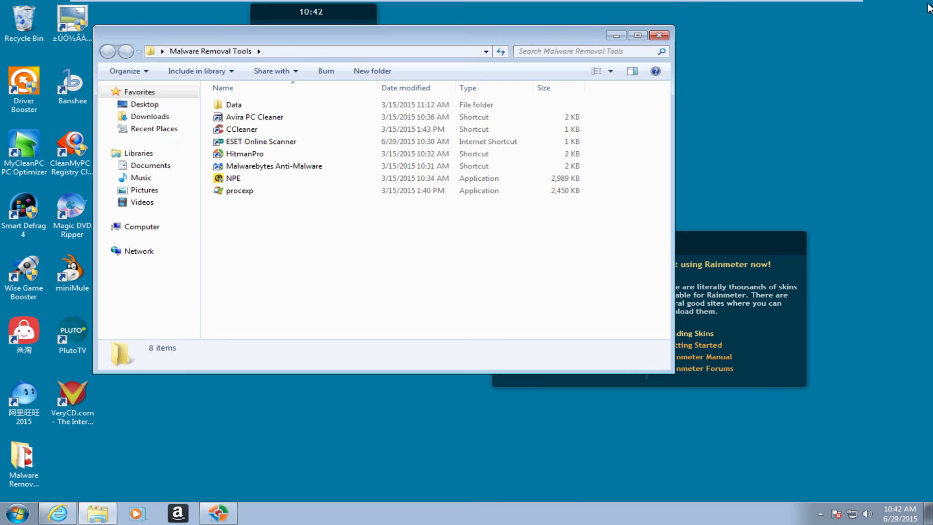
left_click_drag(527, 39, 571, 79)
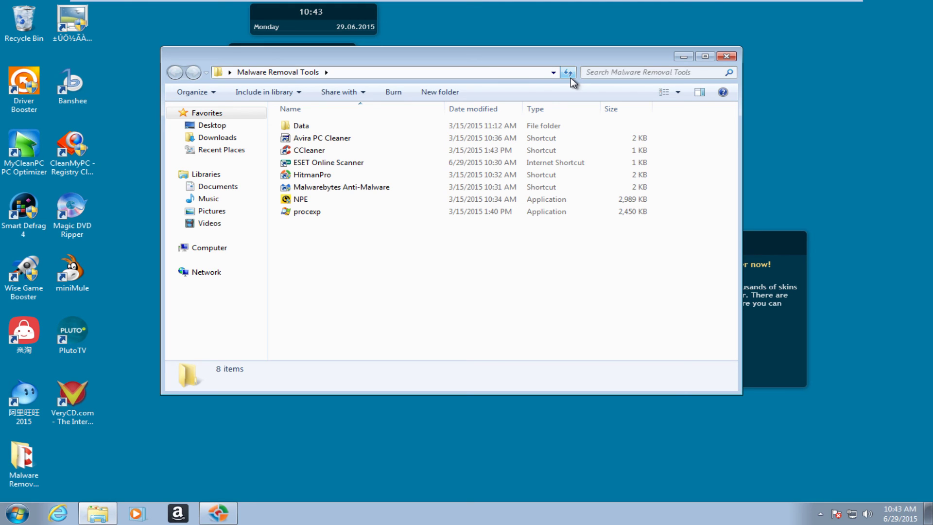
right_click(570, 78)
left_click(557, 56)
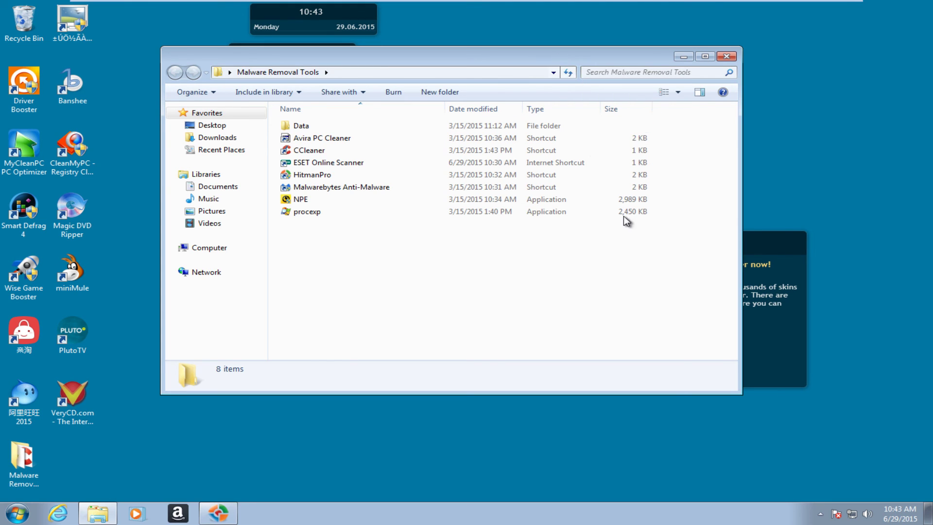